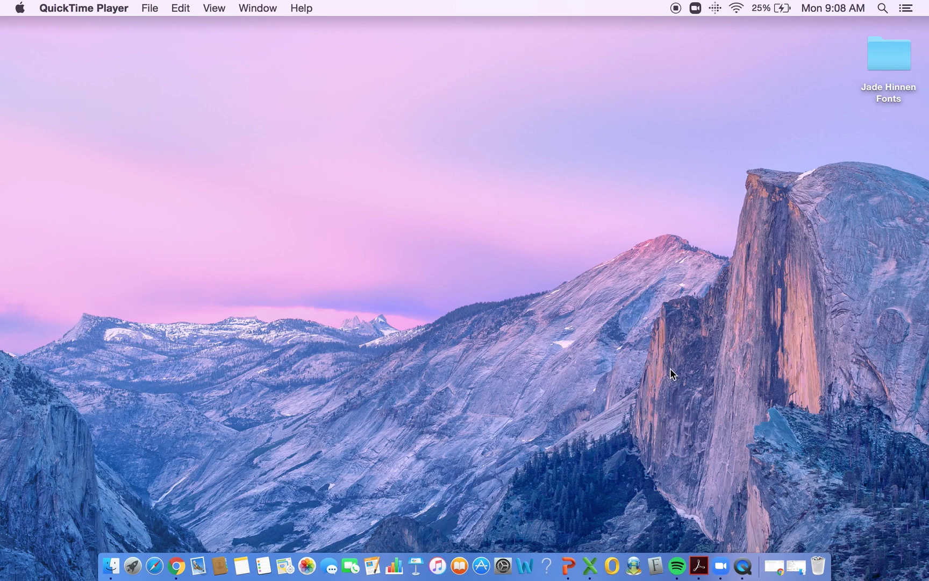
# Restore Chrome and view the Chapter 2 'Addition up to 1,000' PDF in the Math In Focus tab.
pyautogui.click(772, 564)
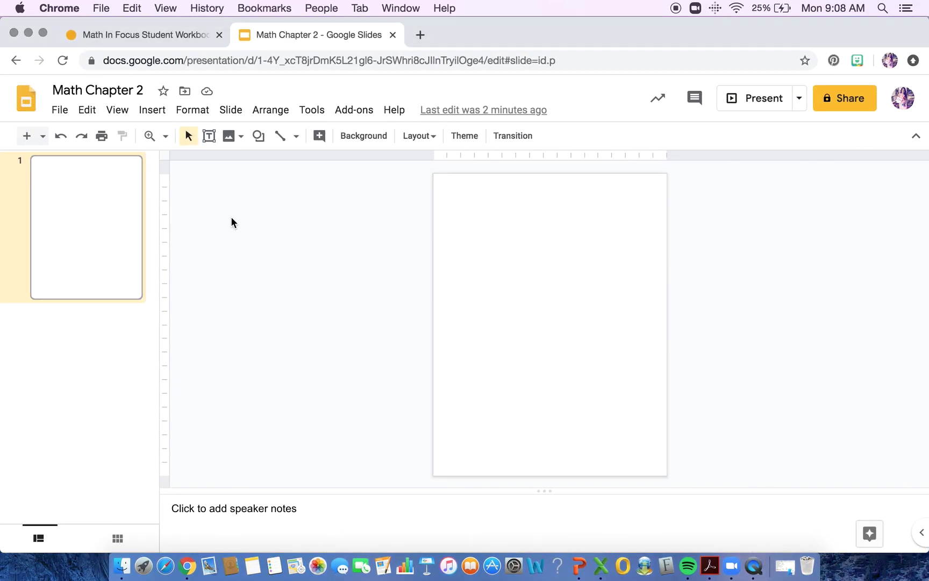
pyautogui.click(115, 39)
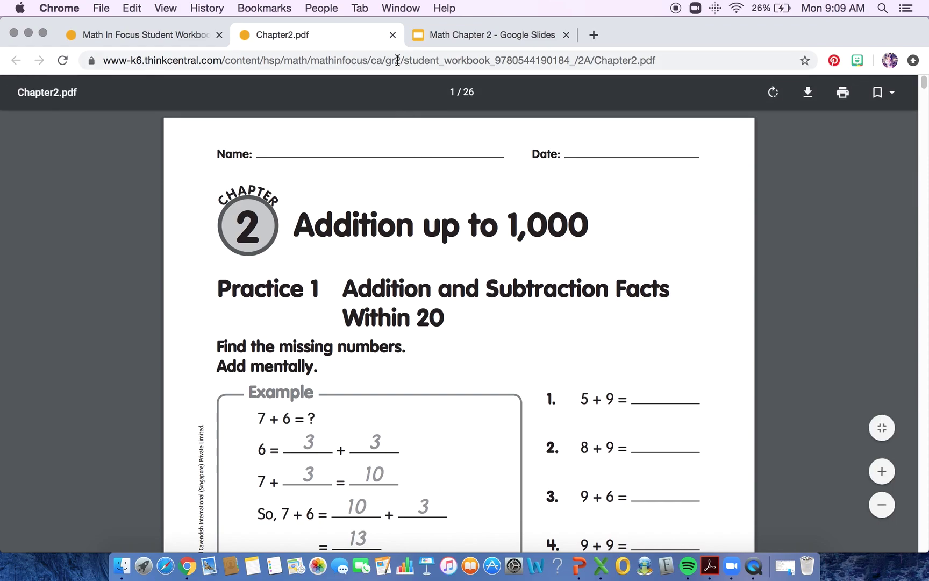
# Close the Chapter 2 PDF tab and open the Google Slides home page in a new tab.
pyautogui.click(391, 35)
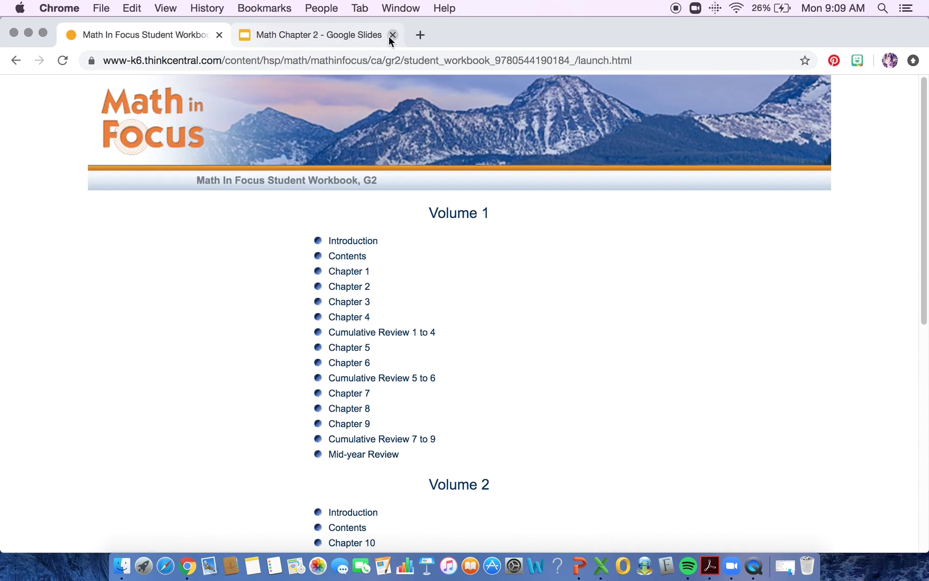
pyautogui.click(319, 37)
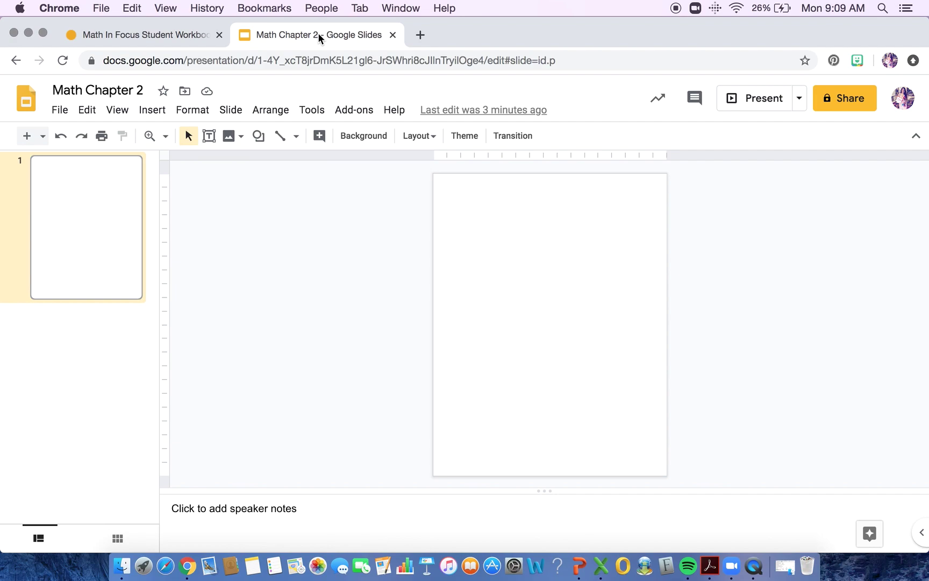
pyautogui.click(420, 35)
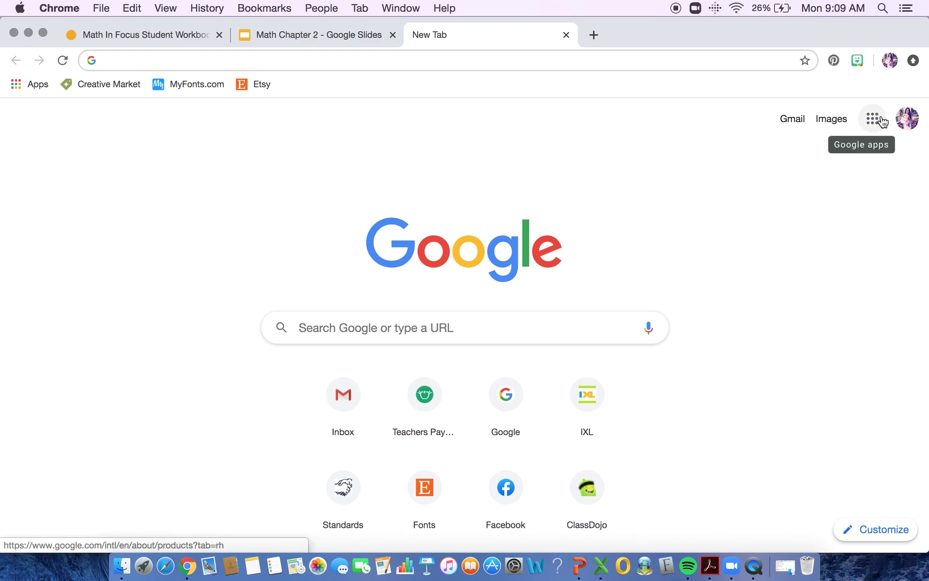
pyautogui.click(881, 121)
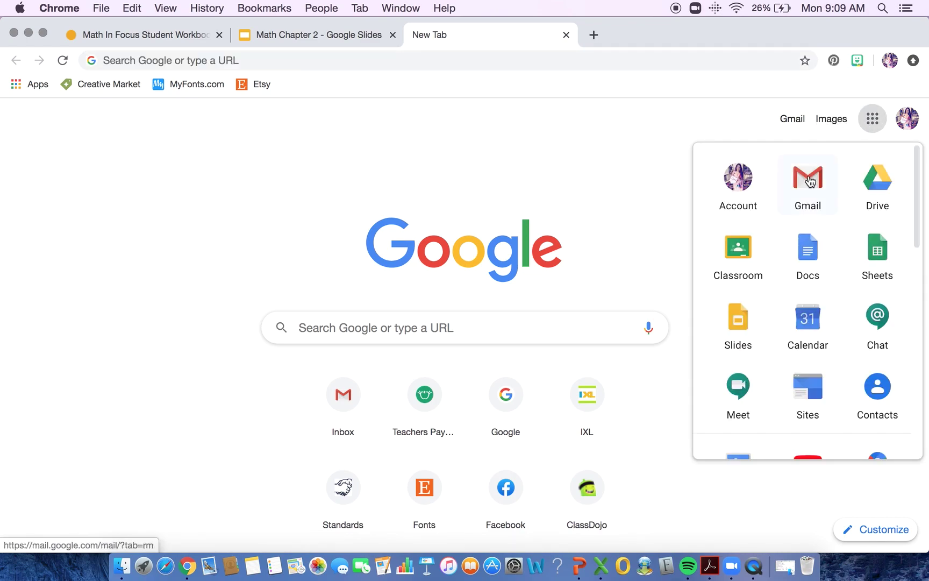
pyautogui.click(746, 330)
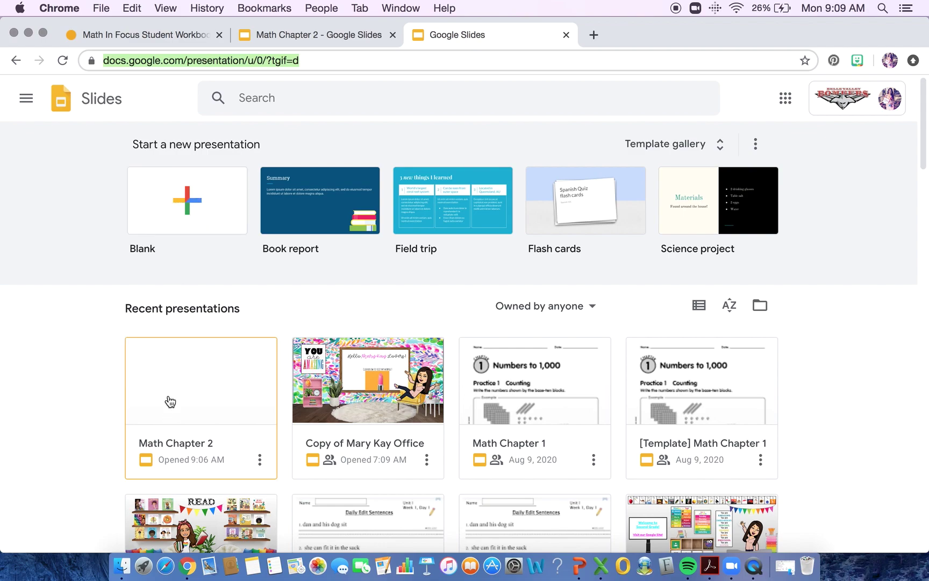
# Close the extra Slides tab and apply a Custom 8.5 × 11 inch page setup.
pyautogui.click(566, 34)
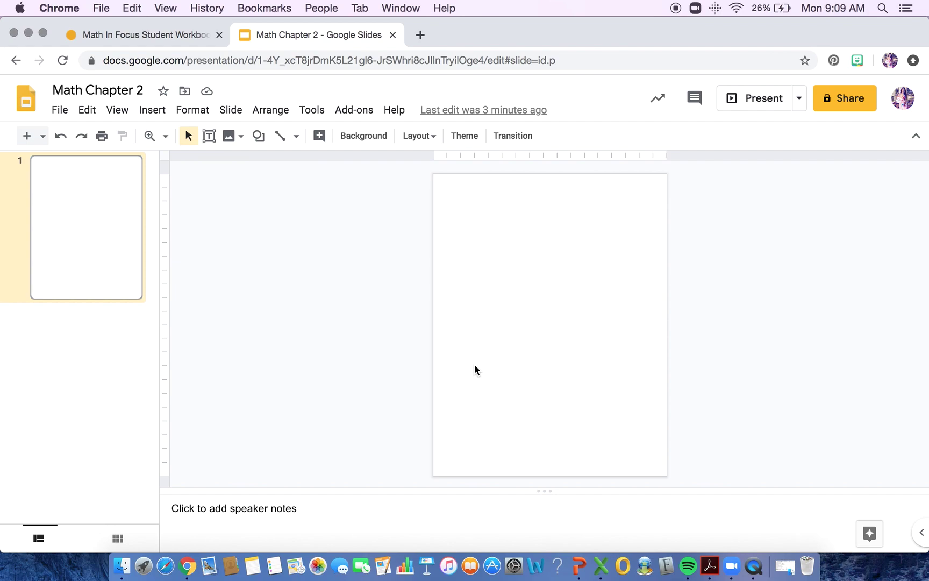
pyautogui.click(60, 111)
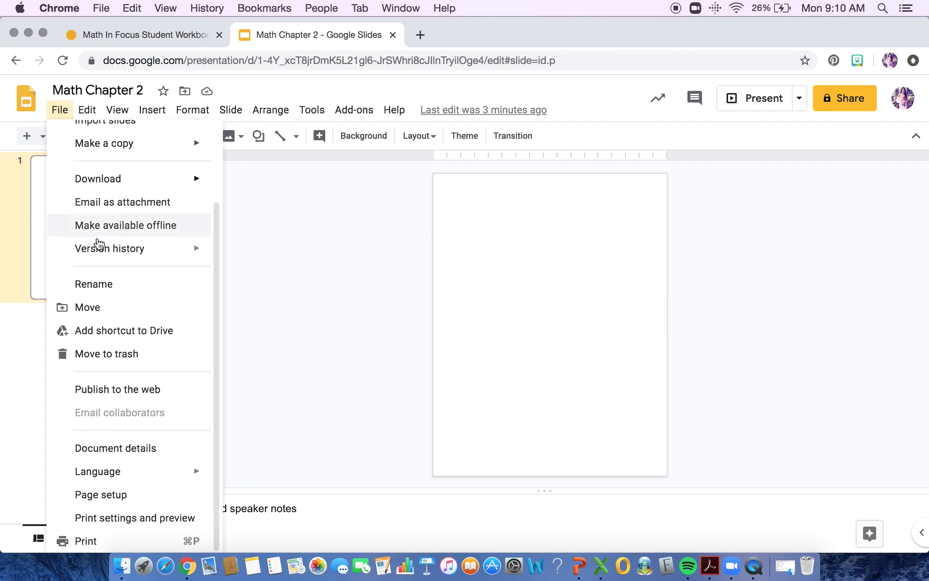
pyautogui.click(92, 495)
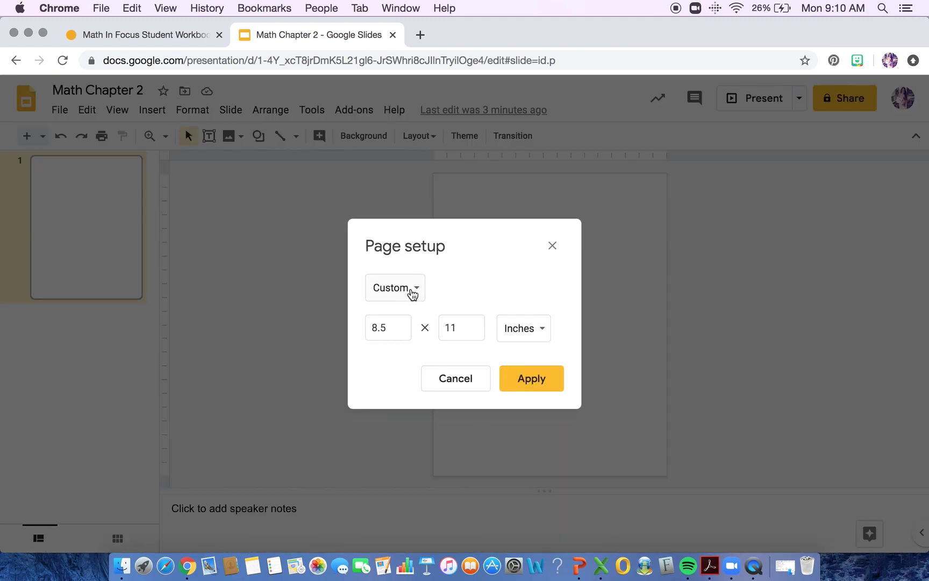
pyautogui.click(411, 293)
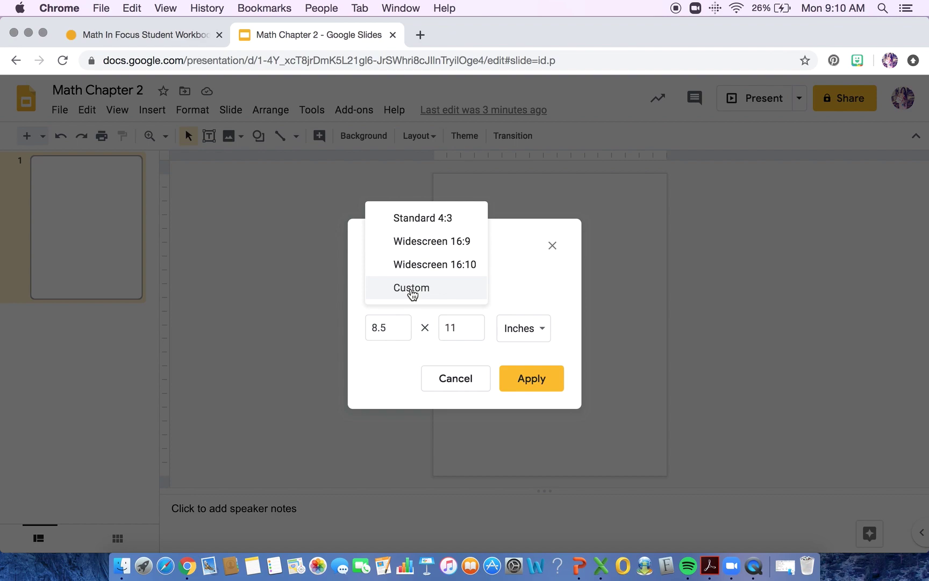
pyautogui.click(412, 293)
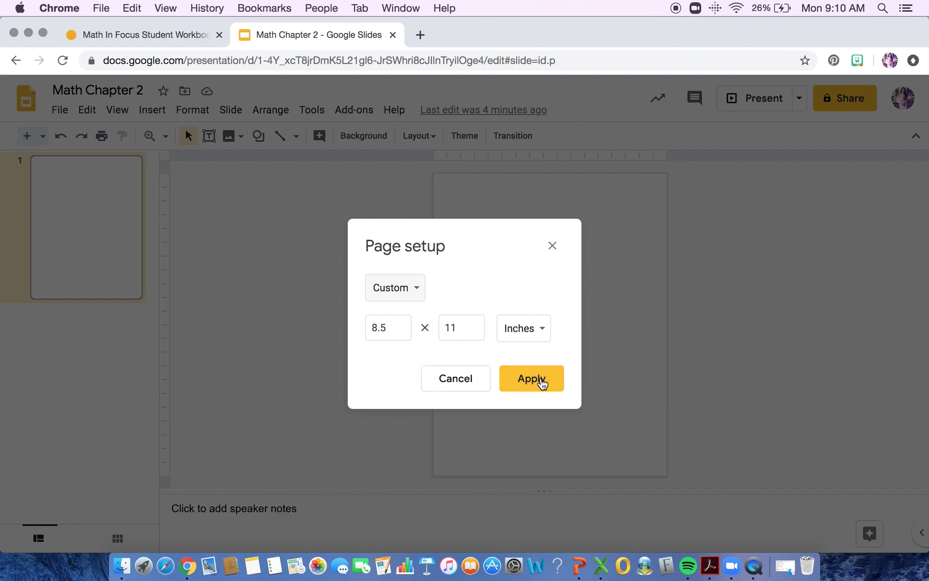
pyautogui.click(542, 383)
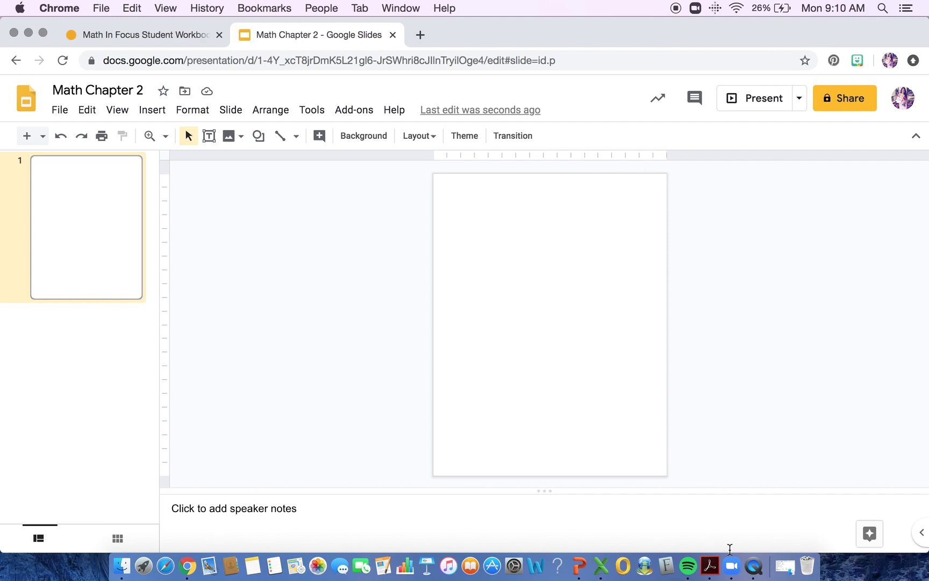
# Open Math Chapter 2.pdf in Acrobat Reader and snapshot the whole worksheet page to the clipboard.
pyautogui.click(710, 565)
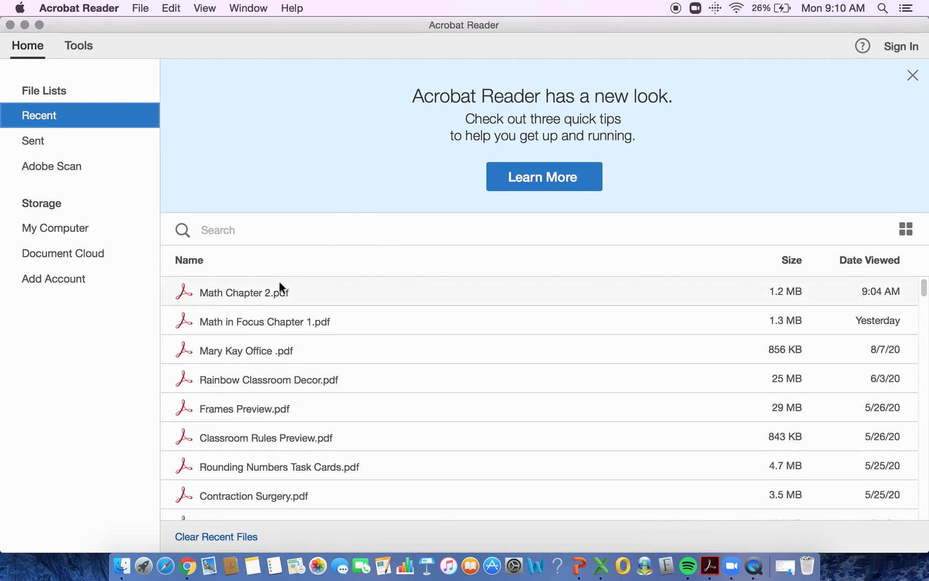
pyautogui.doubleClick(244, 291)
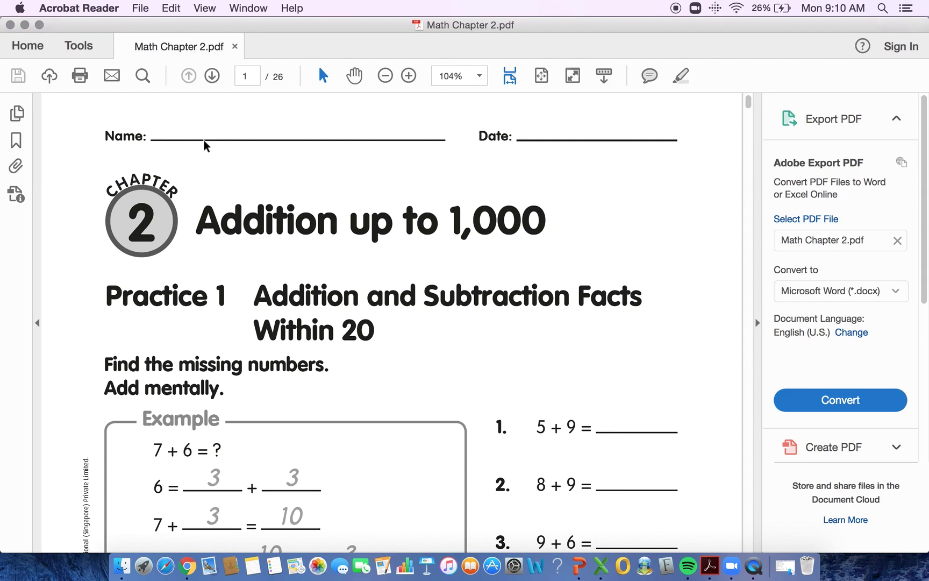
pyautogui.click(171, 6)
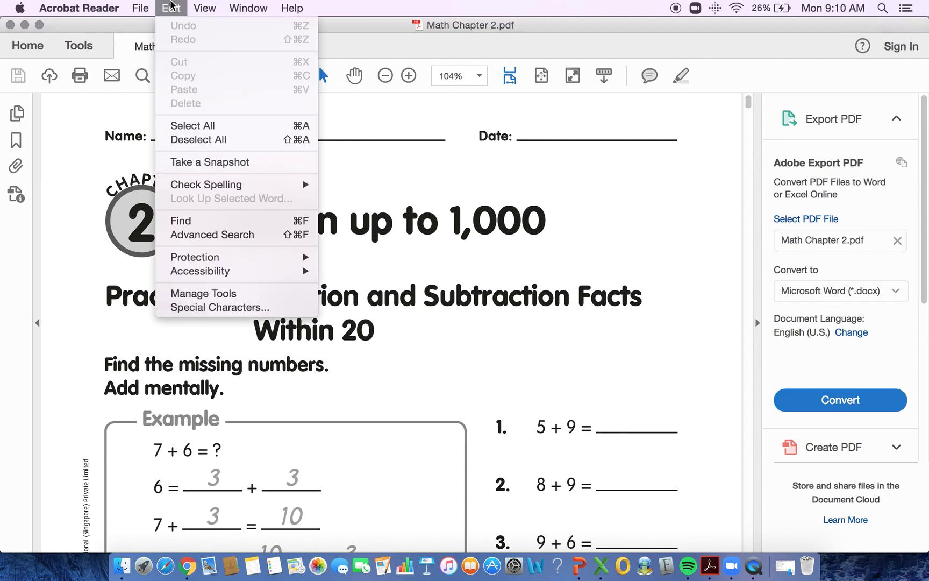
pyautogui.click(185, 163)
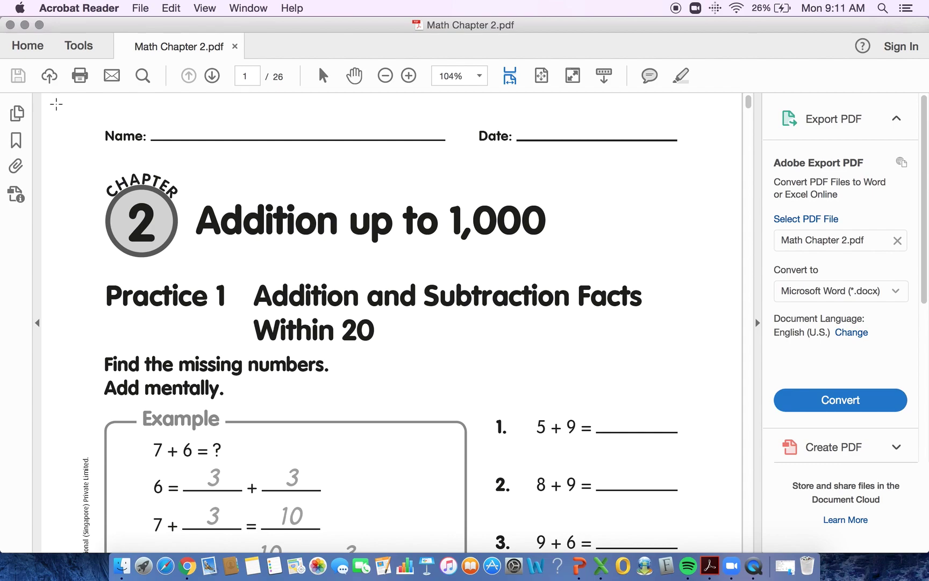
pyautogui.moveTo(57, 104); pyautogui.dragTo(727, 540)
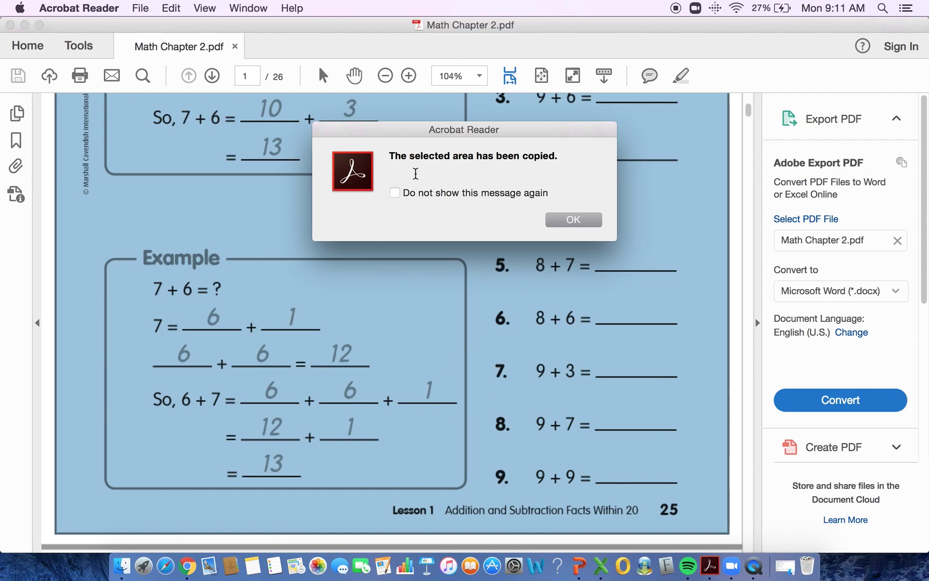
pyautogui.click(566, 224)
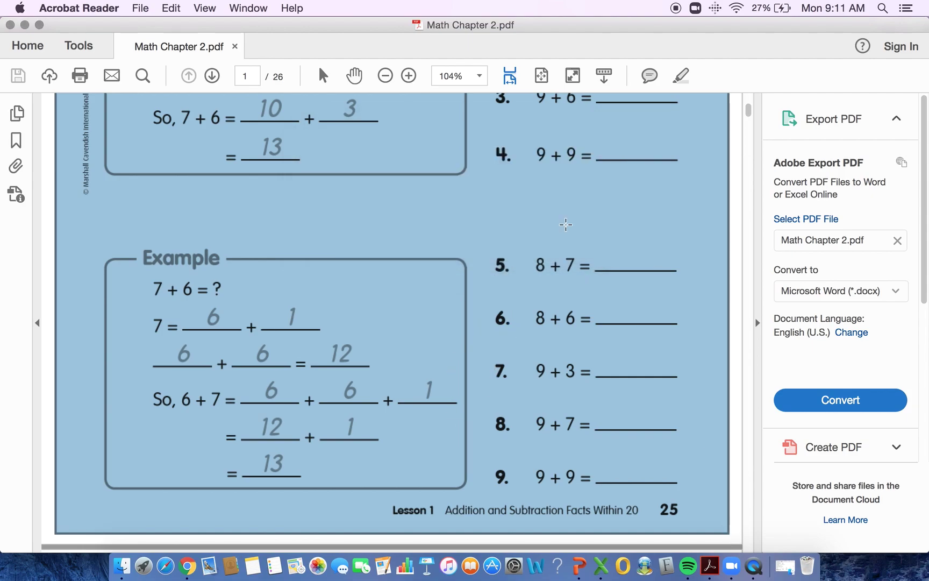
# Paste the worksheet snapshot onto slide 1 and line it up with the slide edges.
pyautogui.click(187, 565)
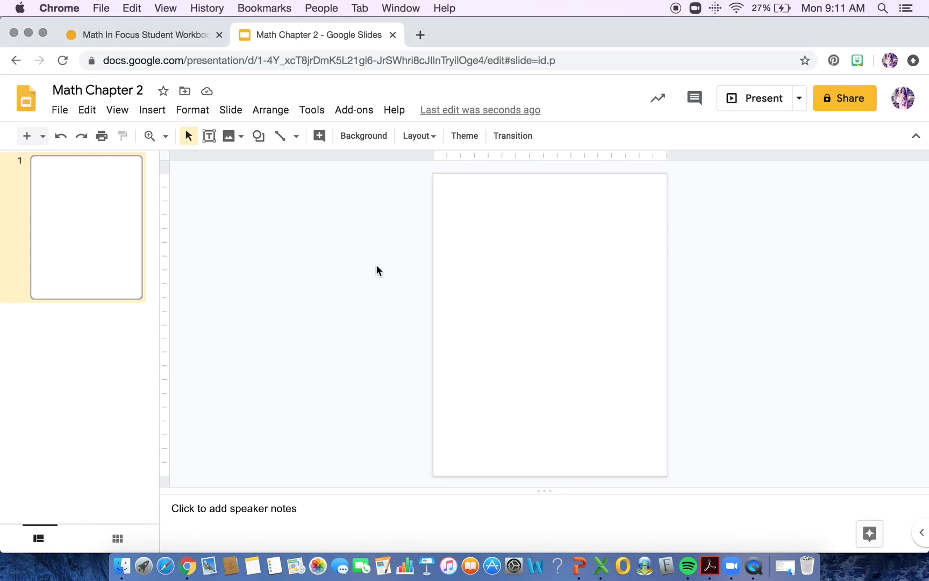
pyautogui.rightClick(464, 250)
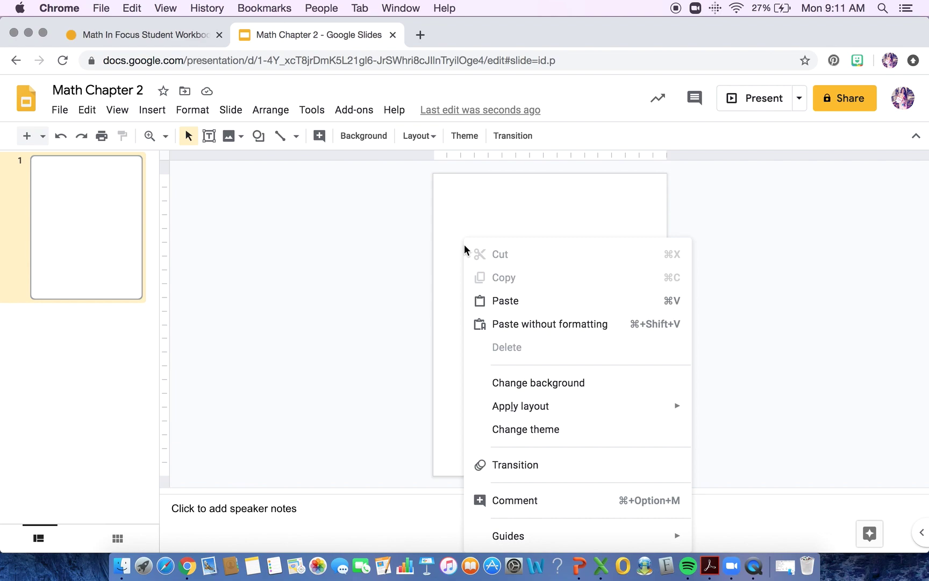
pyautogui.click(499, 298)
pyautogui.click(367, 305)
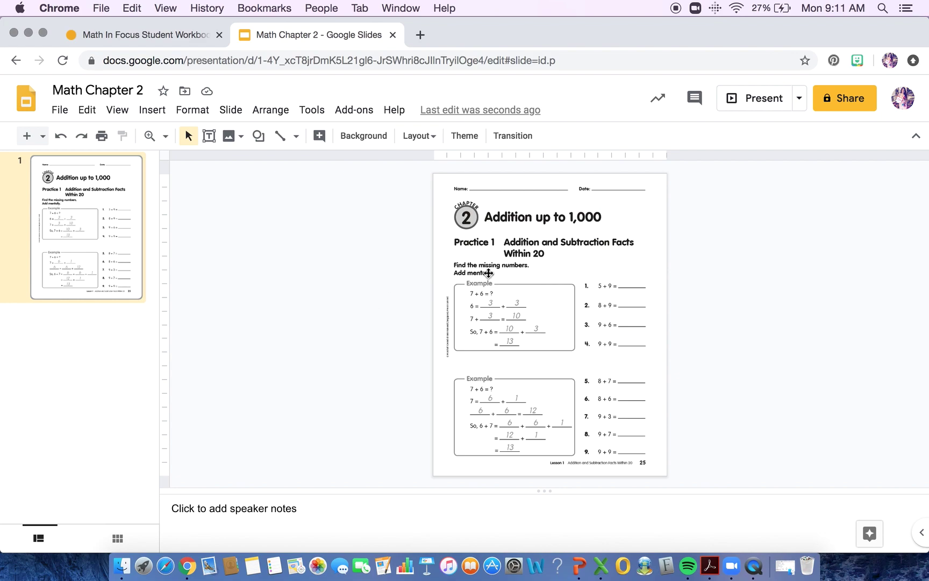
pyautogui.moveTo(493, 273)
pyautogui.mouseDown()
pyautogui.moveTo(404, 278)
pyautogui.moveTo(507, 266)
pyautogui.moveTo(494, 273)
pyautogui.mouseUp()
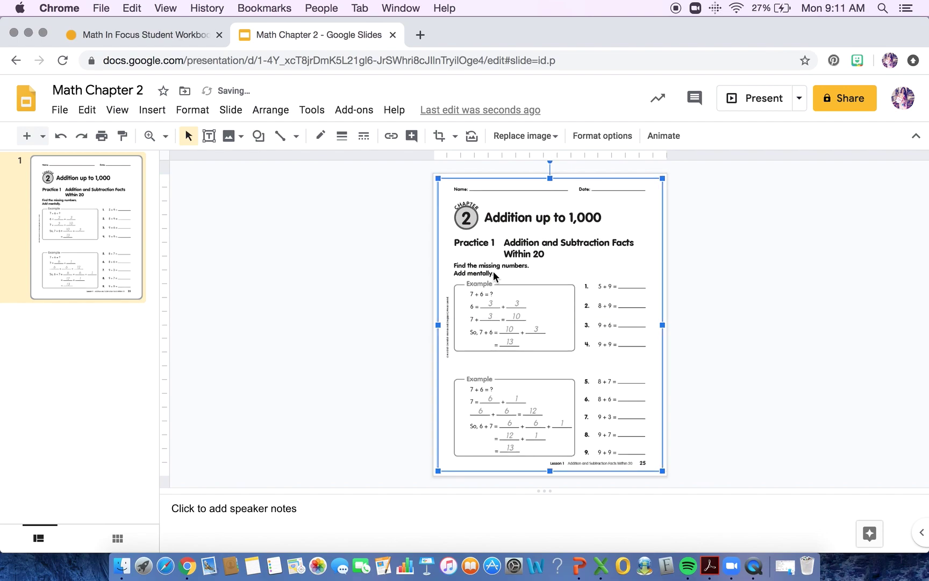
# Download the current slide as a PNG image, Math Chapter 2.png.
pyautogui.click(369, 282)
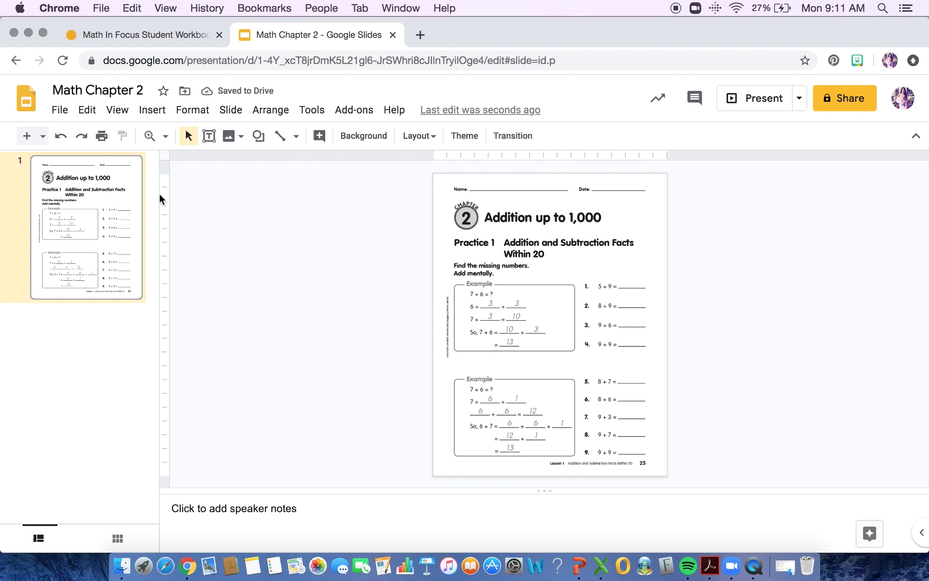
pyautogui.click(60, 110)
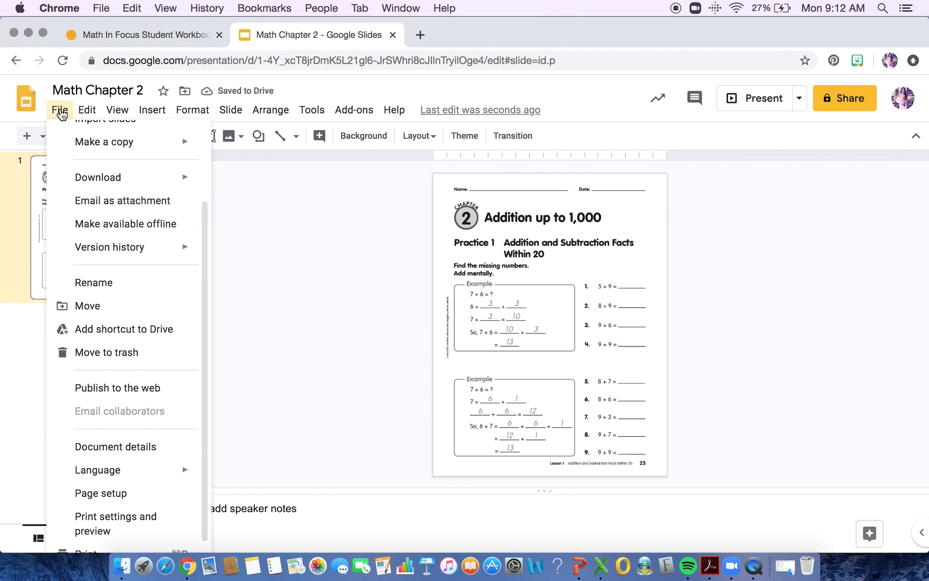
pyautogui.moveTo(86, 184)
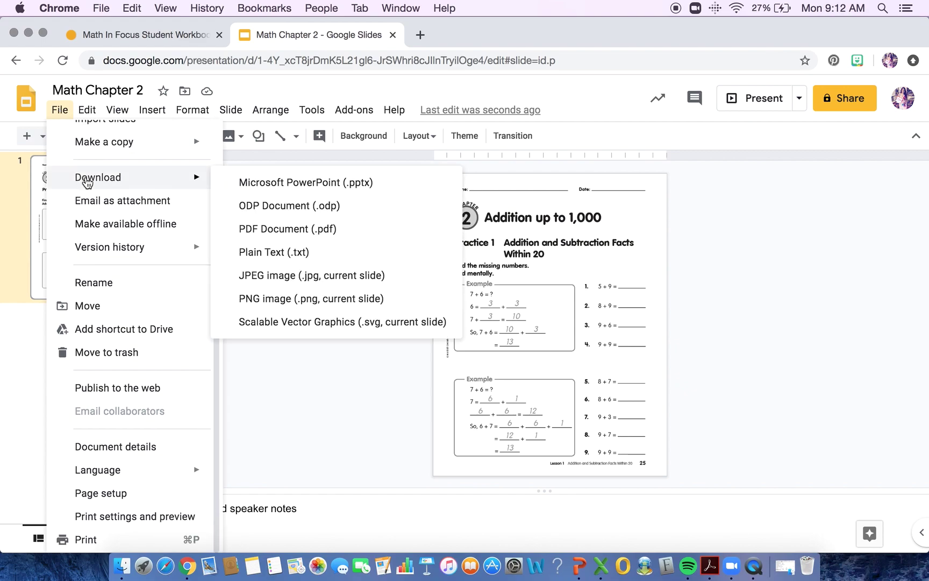
pyautogui.click(283, 305)
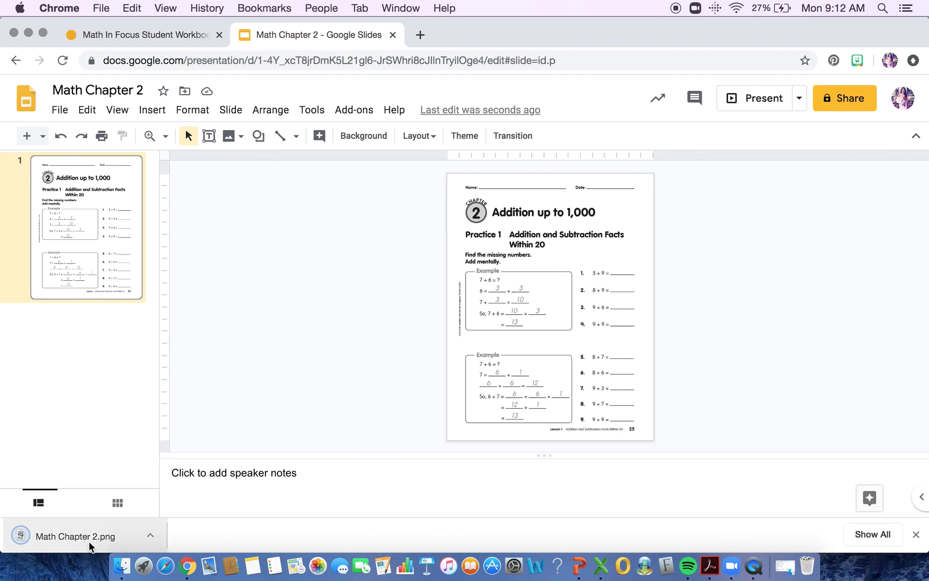
pyautogui.click(95, 320)
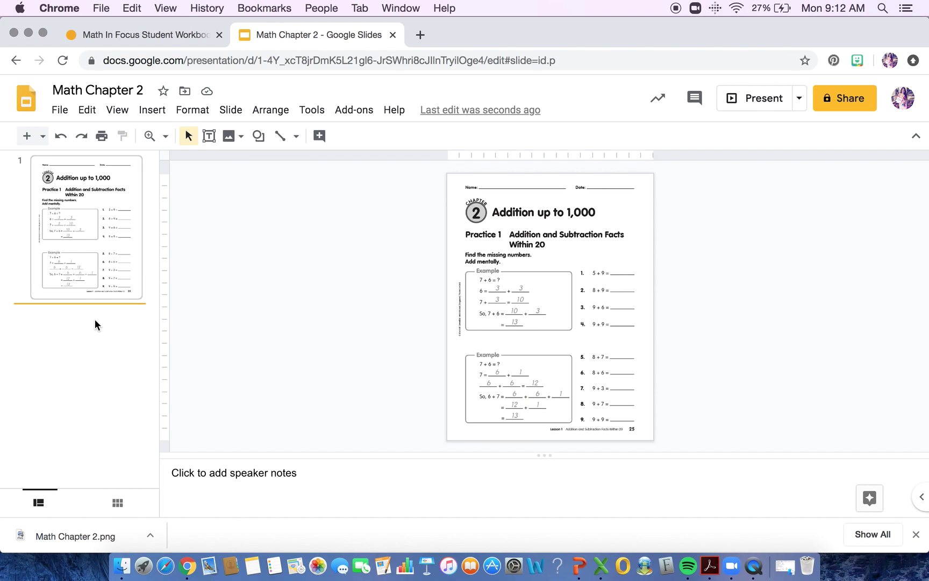
# Delete the pasted worksheet image from slide 1.
pyautogui.rightClick(95, 321)
pyautogui.click(51, 257)
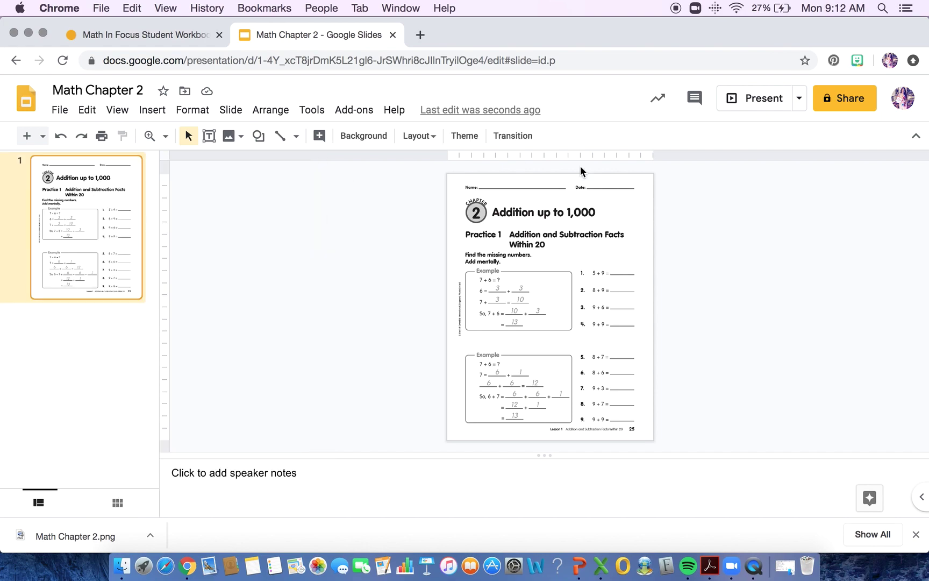
pyautogui.click(526, 323)
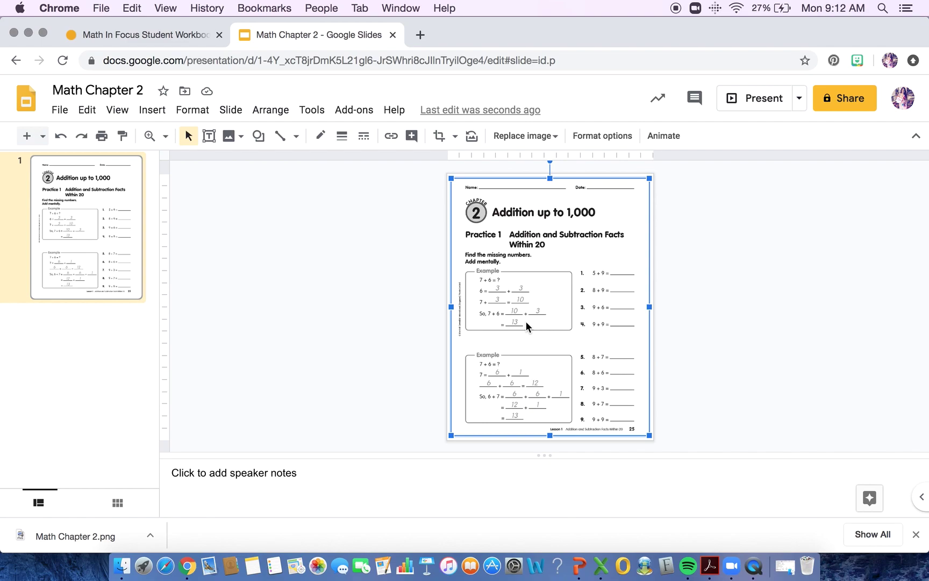
pyautogui.press('Delete')
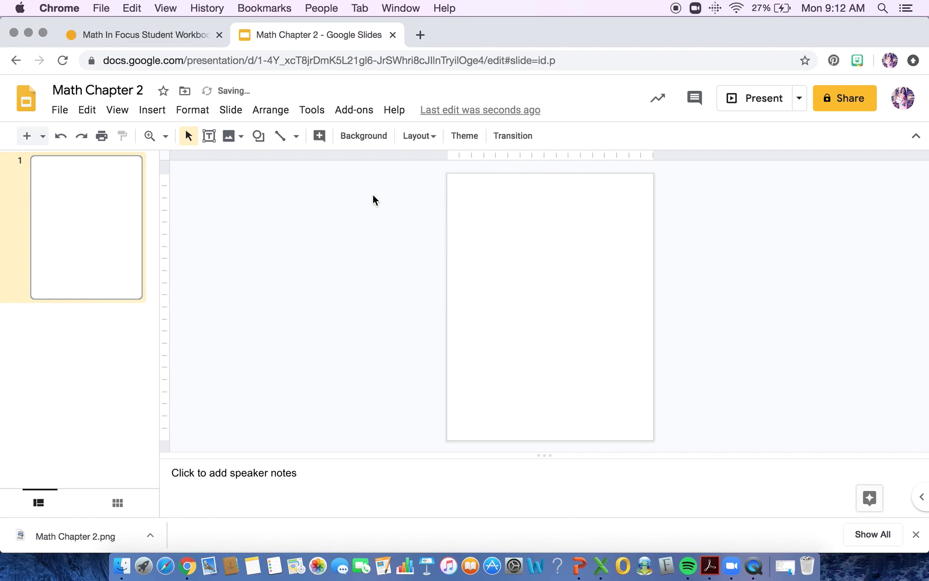
# Start choosing a slide background image from the computer's files.
pyautogui.click(360, 139)
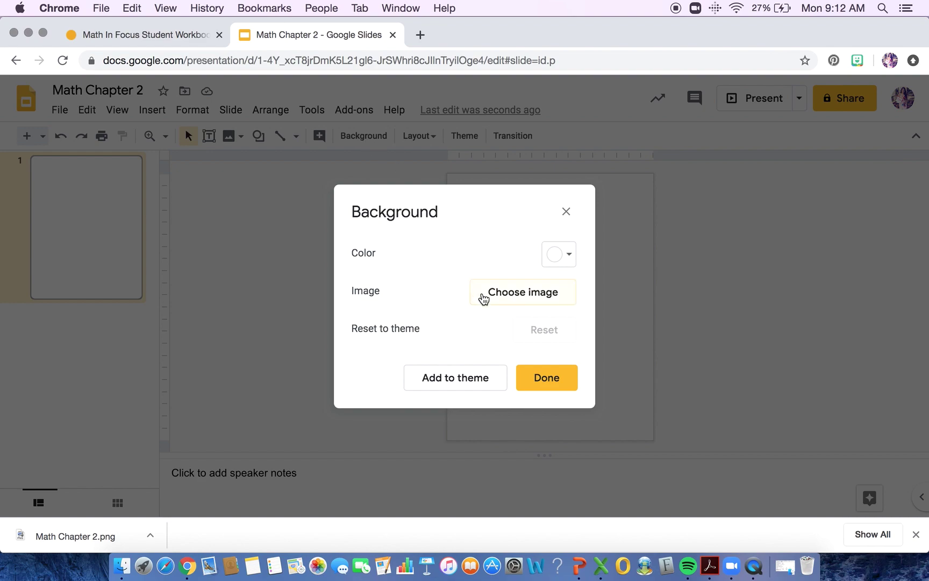
pyautogui.click(482, 296)
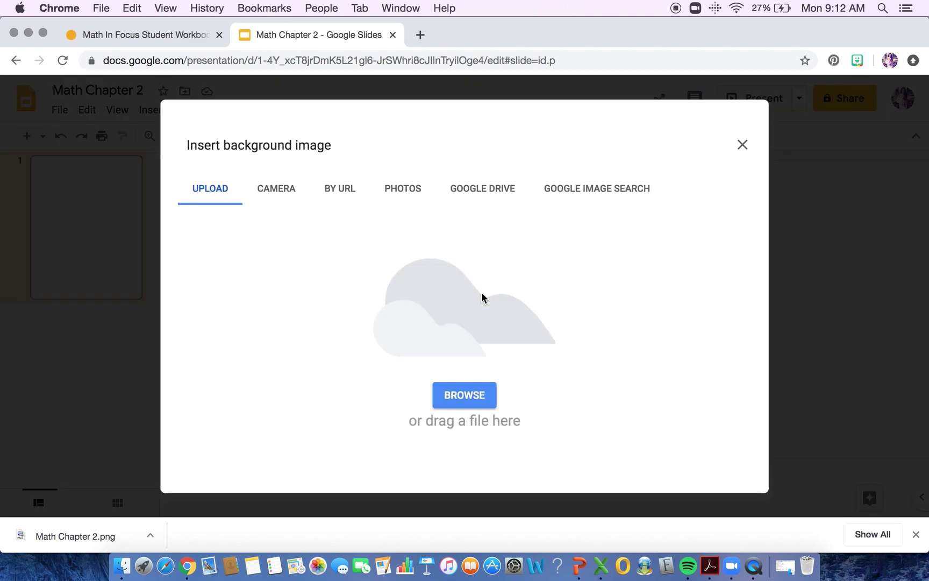
pyautogui.click(441, 400)
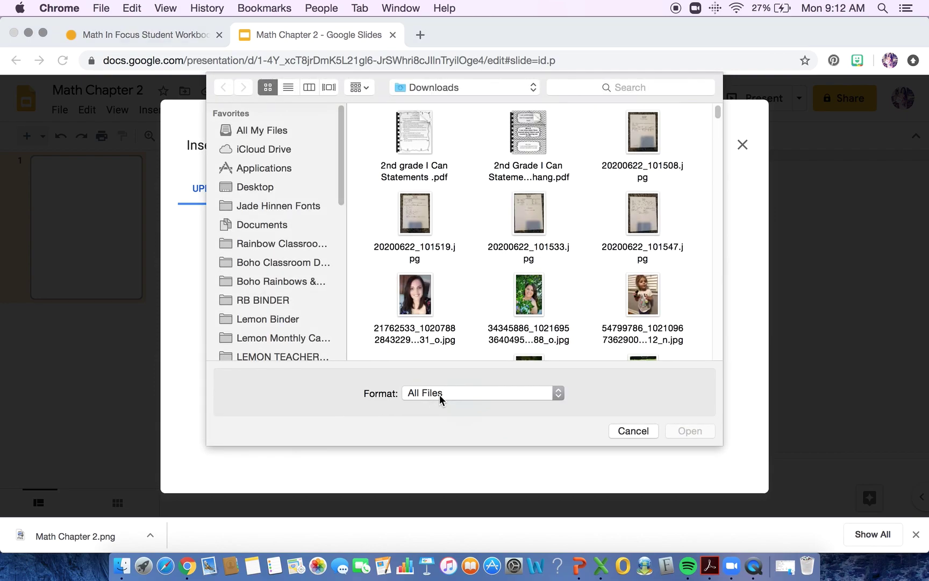
pyautogui.scroll(-5, 273, 339)
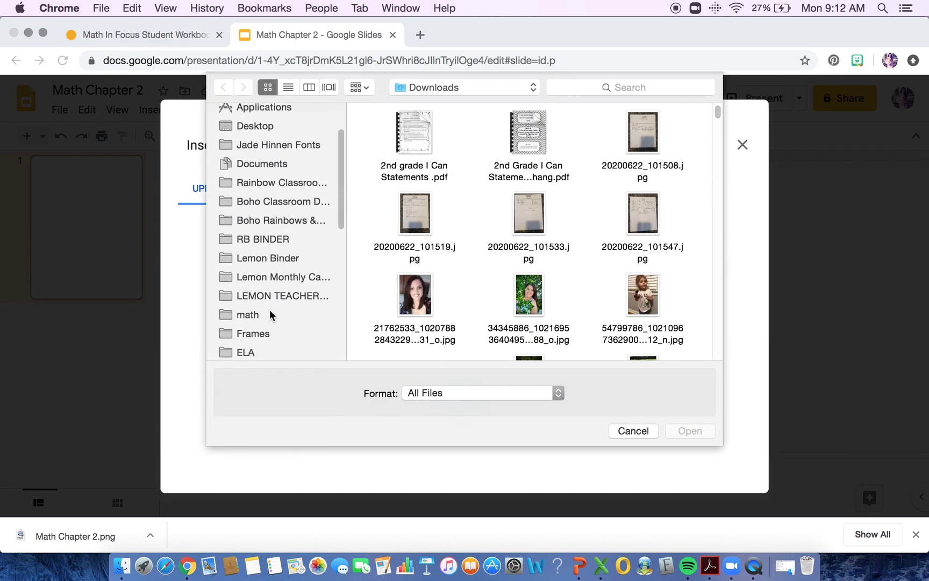
pyautogui.scroll(-1, 269, 323)
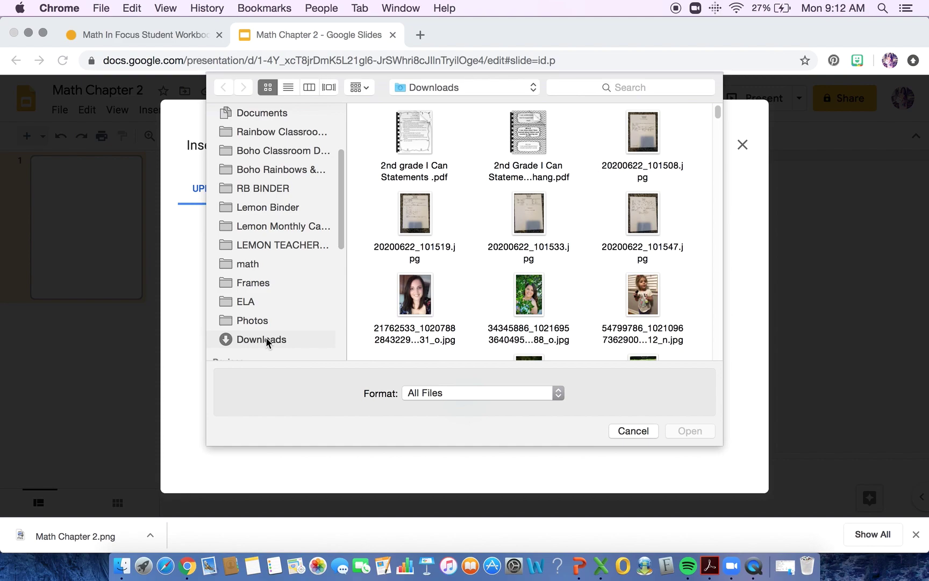
pyautogui.scroll(3, 266, 263)
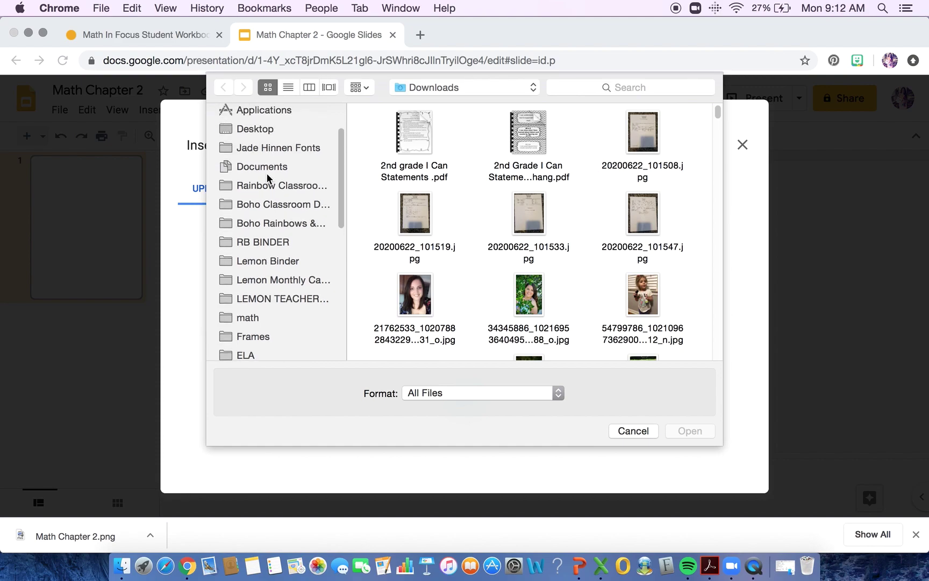
# Search Documents, then Downloads, for Math Chapter 2.png.
pyautogui.click(265, 168)
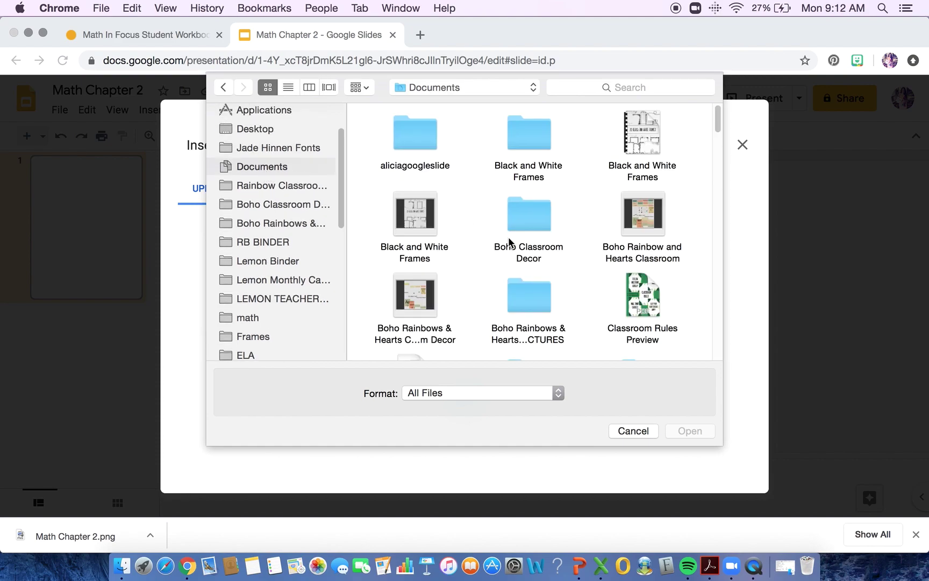
pyautogui.scroll(-5, 509, 242)
pyautogui.scroll(-10, 509, 242)
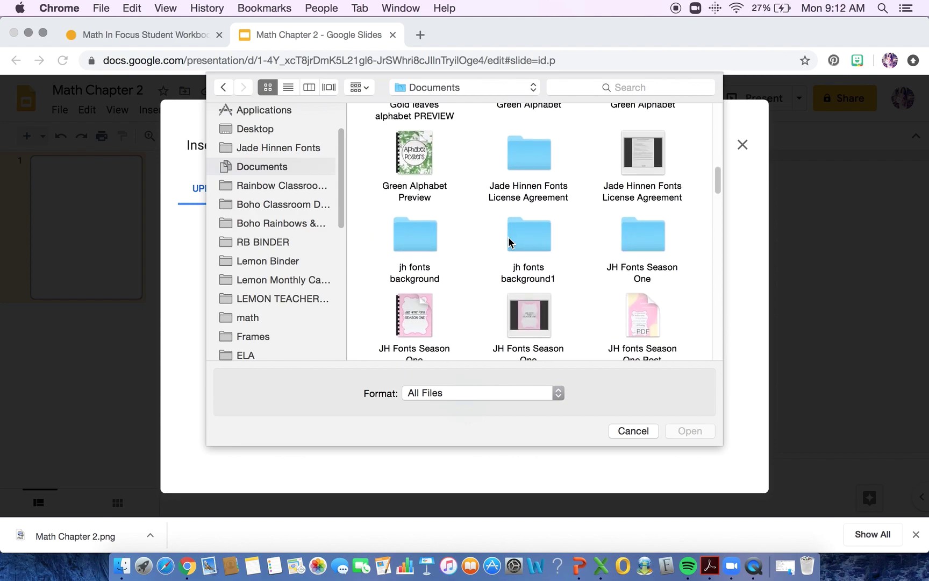
pyautogui.scroll(-8, 509, 242)
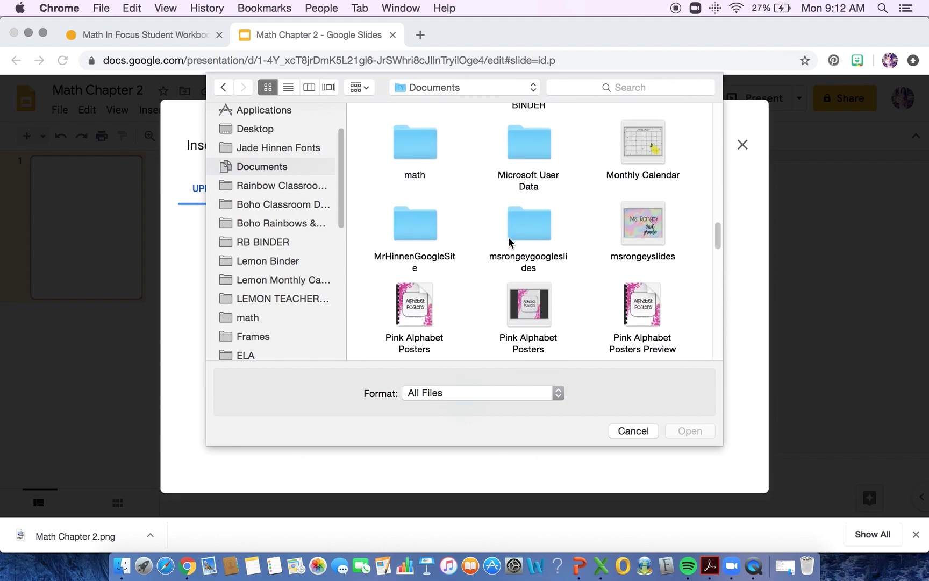
pyautogui.scroll(-10, 509, 243)
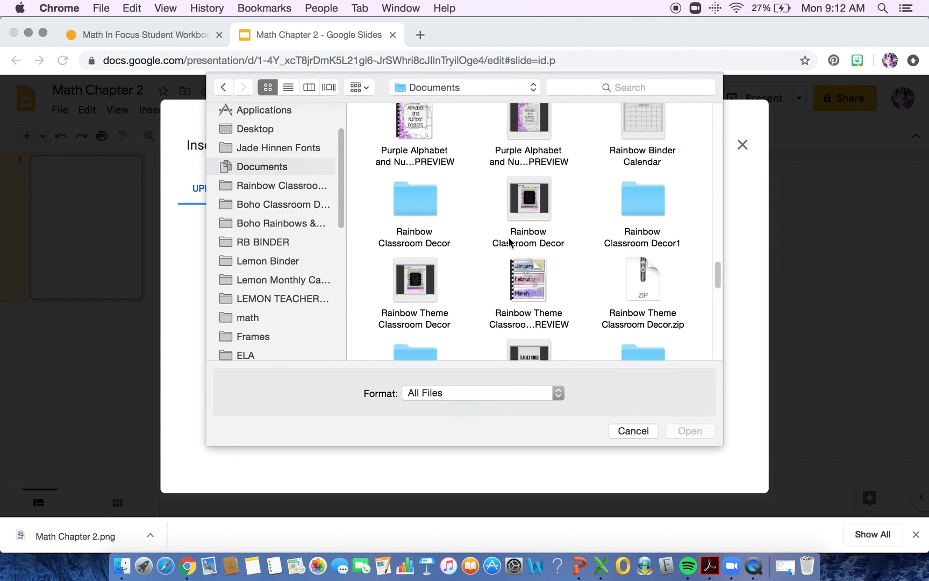
pyautogui.scroll(-5, 509, 243)
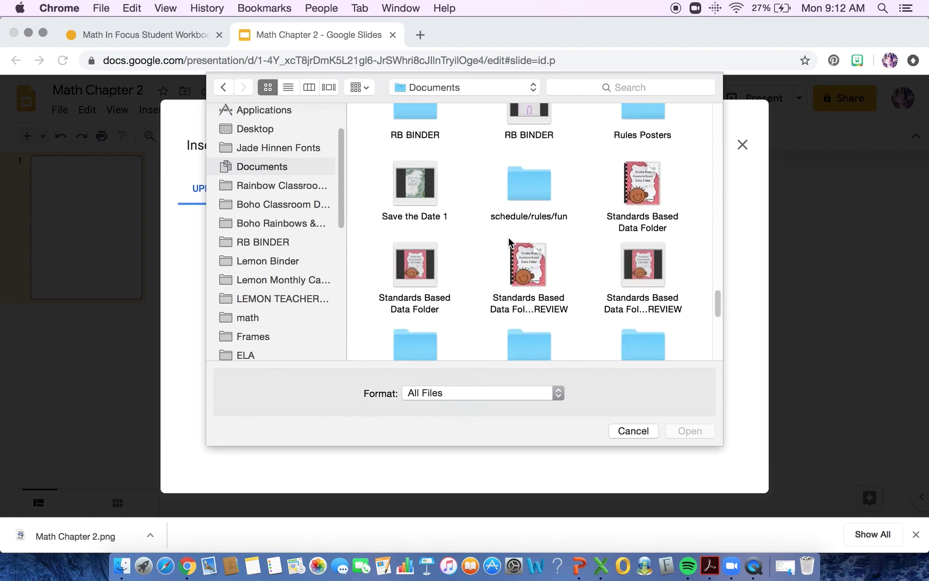
pyautogui.scroll(4, 509, 243)
pyautogui.scroll(10, 509, 242)
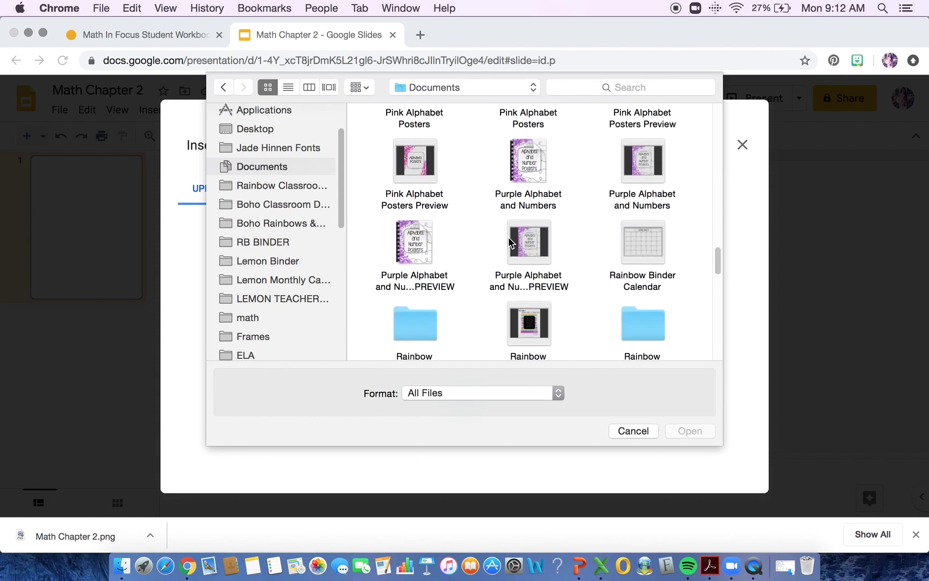
pyautogui.scroll(3, 510, 241)
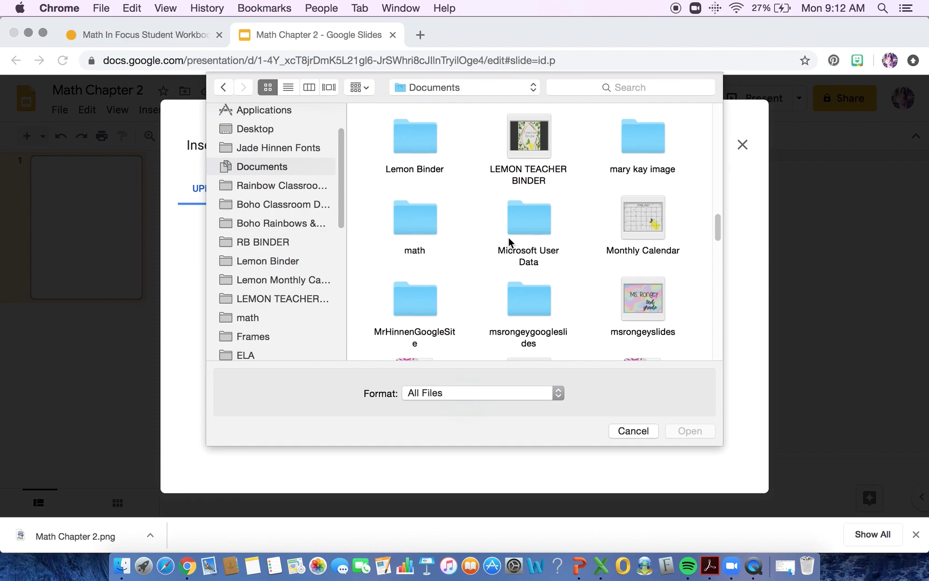
pyautogui.scroll(-3, 273, 207)
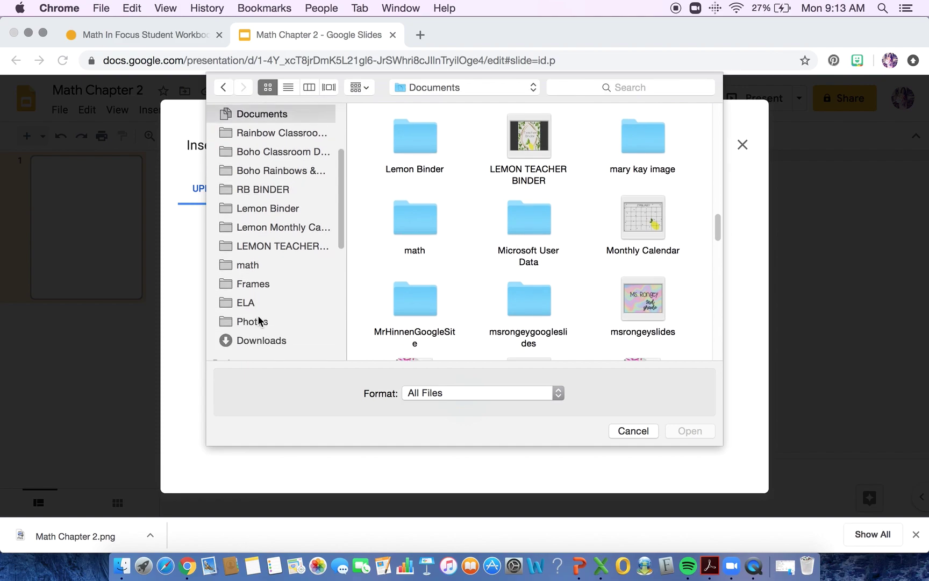
pyautogui.click(264, 341)
pyautogui.scroll(-5, 555, 245)
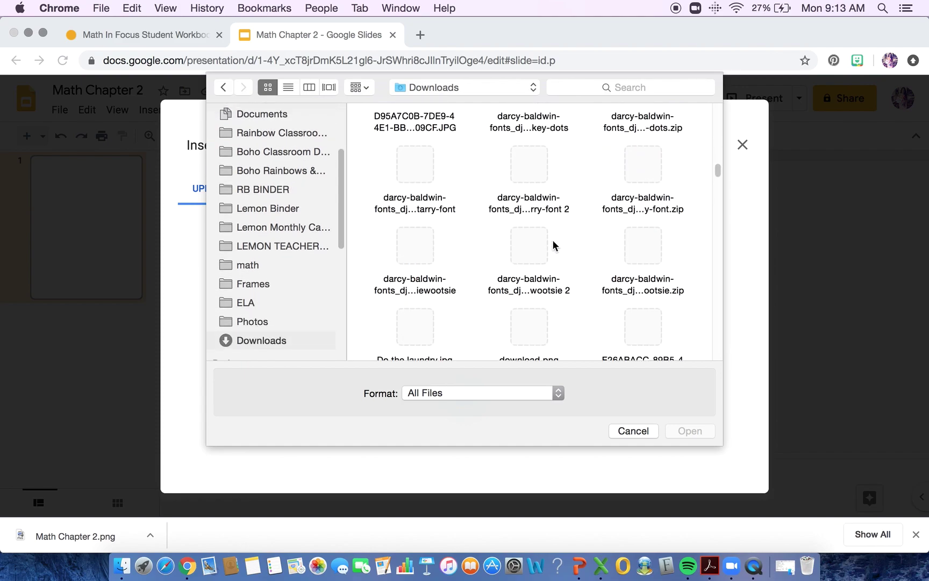
pyautogui.scroll(-10, 555, 246)
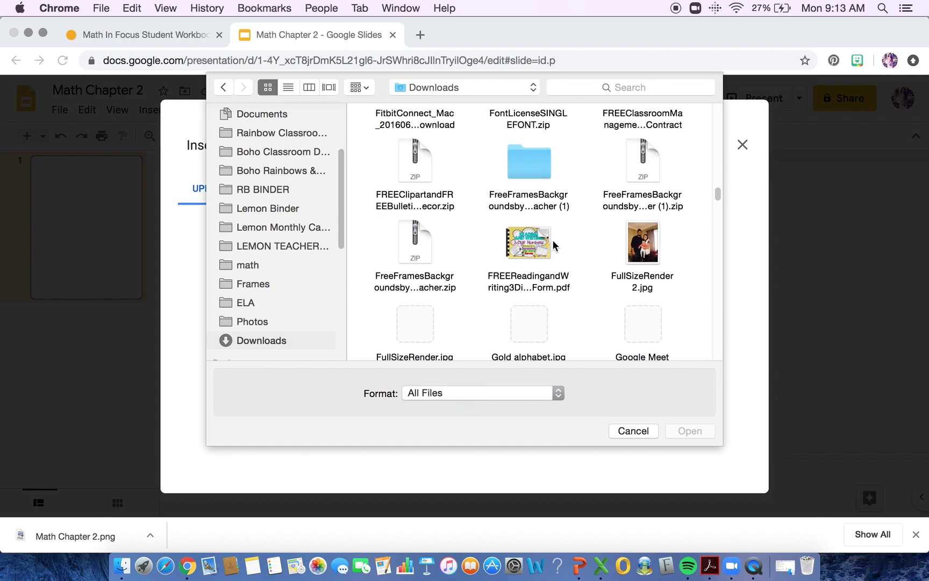
pyautogui.scroll(-8, 555, 245)
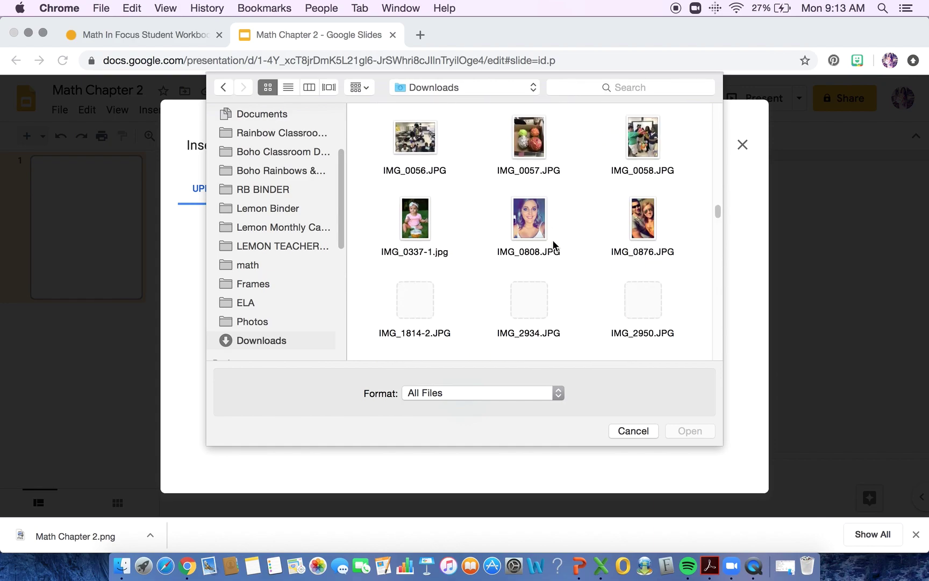
pyautogui.scroll(-10, 556, 246)
pyautogui.scroll(-8, 555, 246)
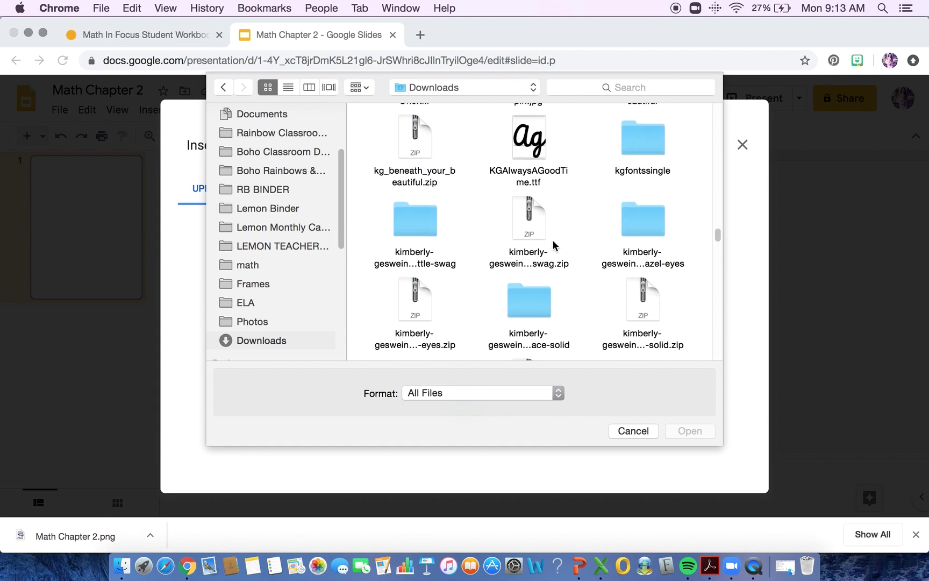
pyautogui.scroll(-10, 555, 246)
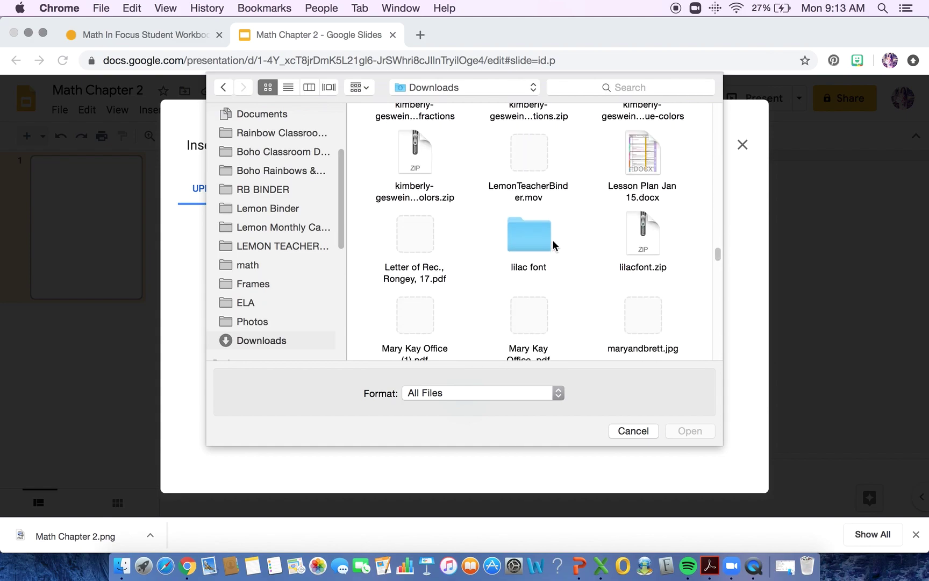
pyautogui.scroll(-4, 556, 246)
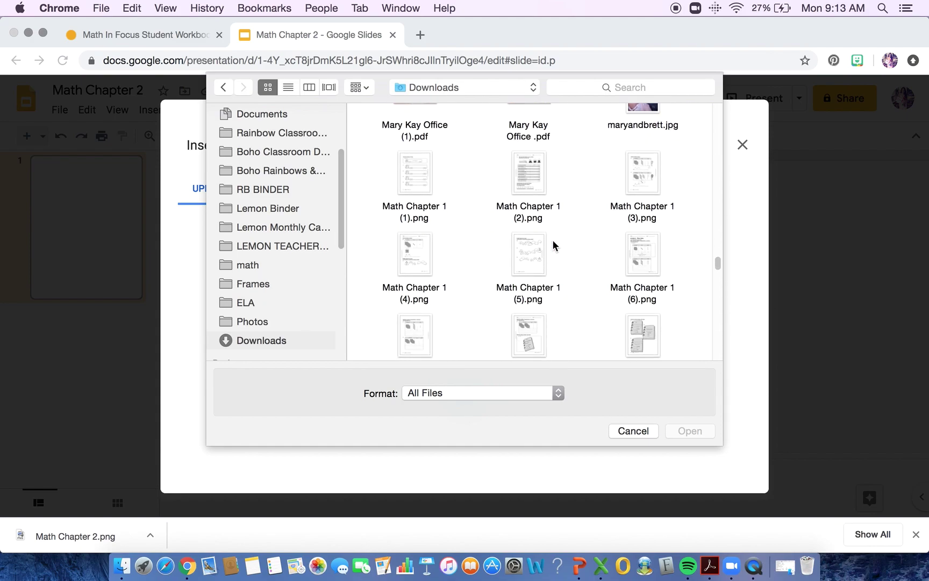
pyautogui.scroll(-6, 556, 245)
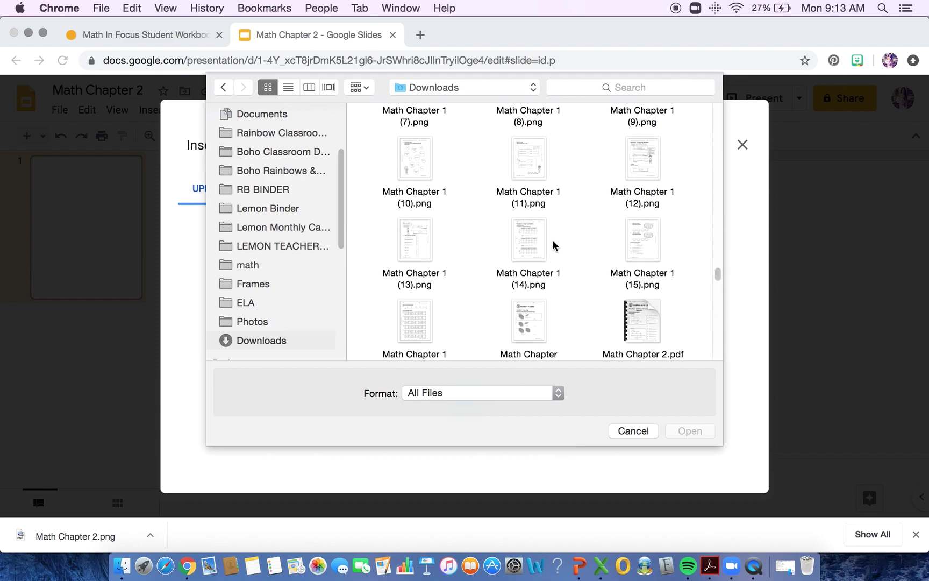
pyautogui.scroll(-2, 570, 234)
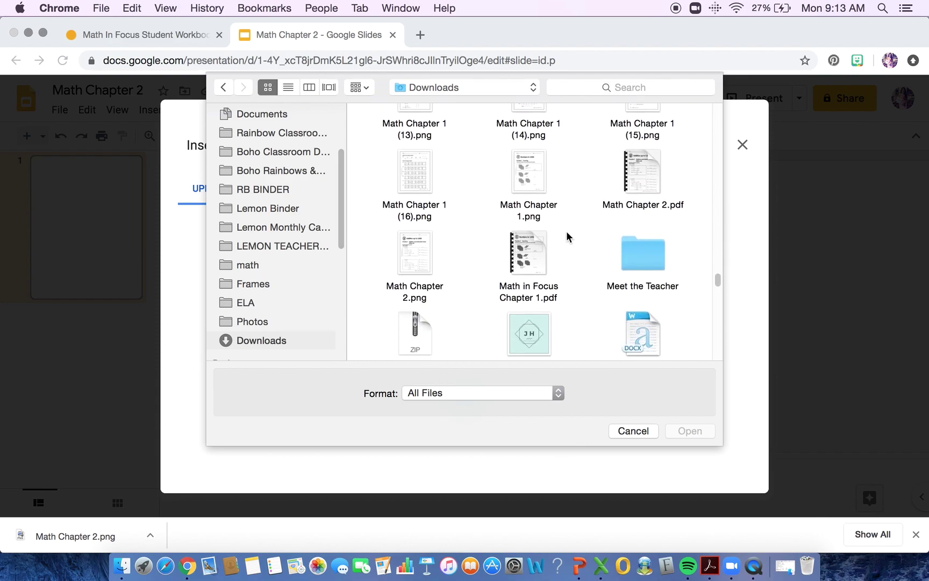
# Set Math Chapter 2.png as slide 1's background, confirm, and cancel a stray text box.
pyautogui.doubleClick(406, 250)
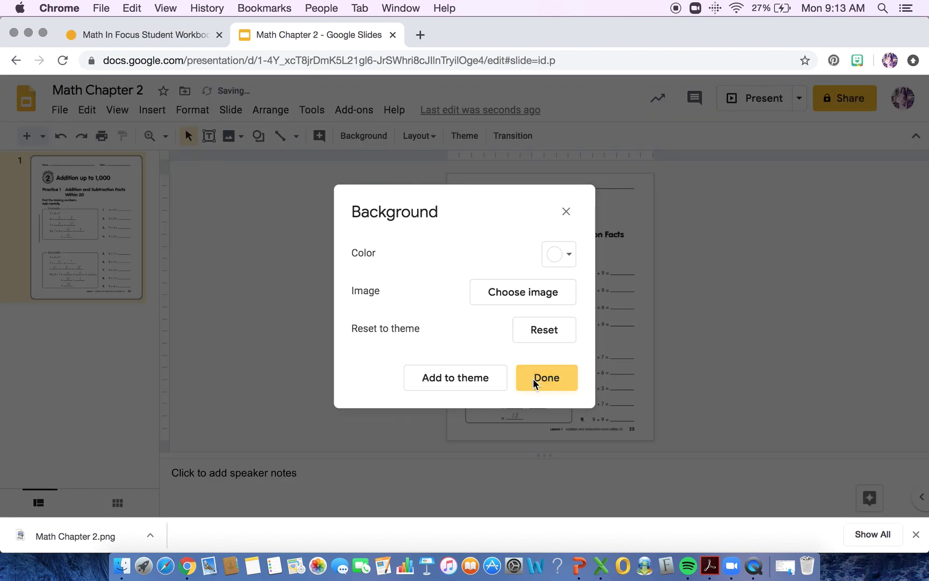
pyautogui.click(533, 378)
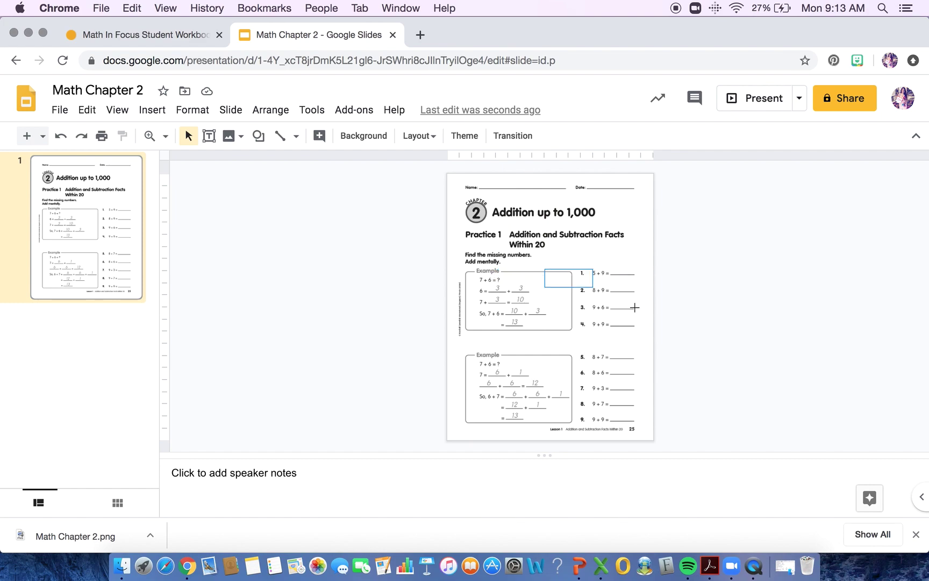
pyautogui.moveTo(499, 206); pyautogui.dragTo(539, 215)
pyautogui.press('Escape')
# Draw a text box over problem 1's 5 + 9 blank with a magenta 3px border.
pyautogui.click(209, 137)
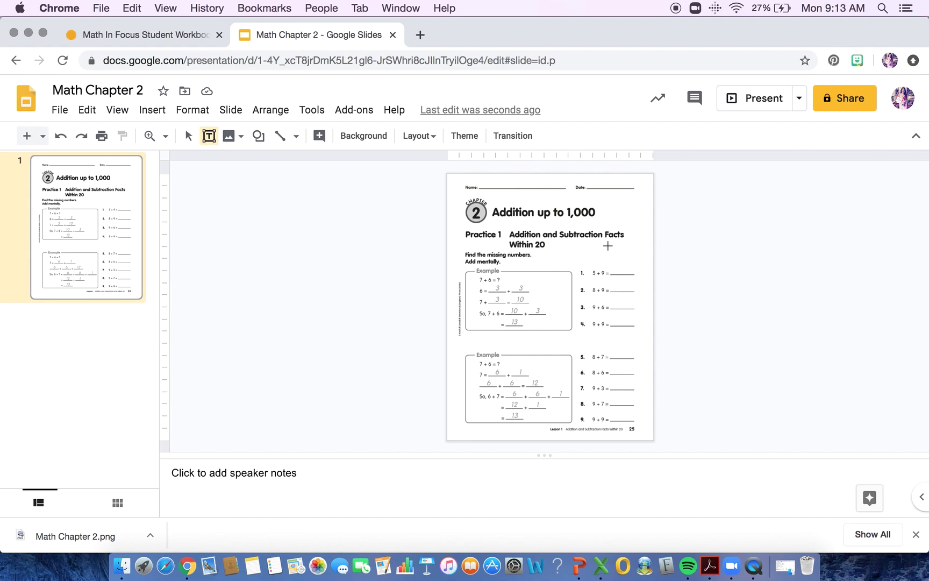
pyautogui.moveTo(610, 262); pyautogui.dragTo(634, 273)
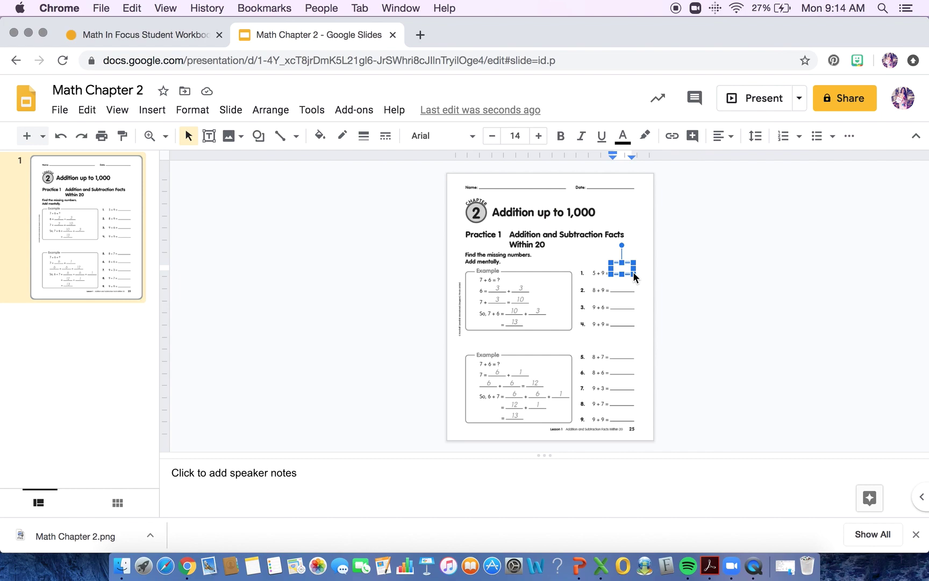
pyautogui.click(343, 136)
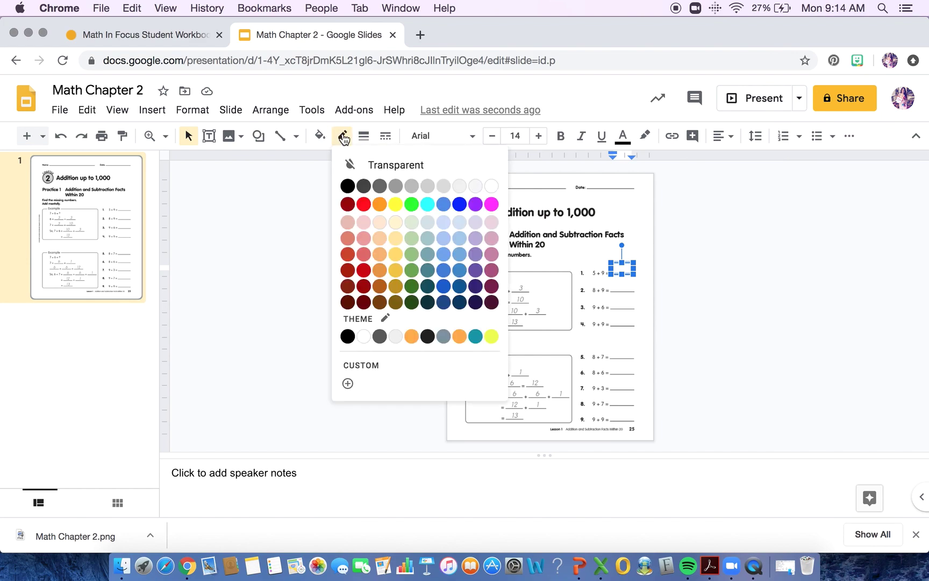
pyautogui.click(489, 205)
pyautogui.click(407, 226)
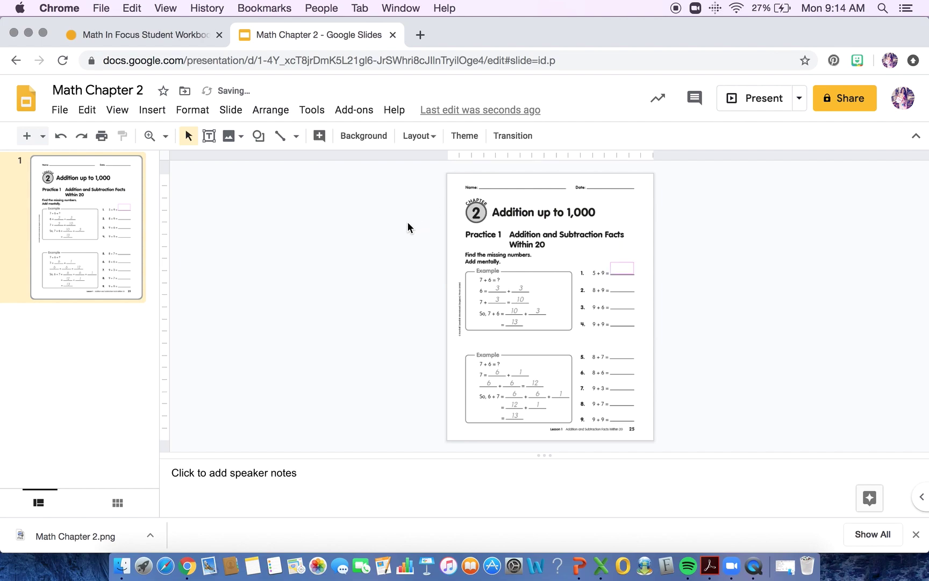
pyautogui.click(630, 263)
pyautogui.click(363, 136)
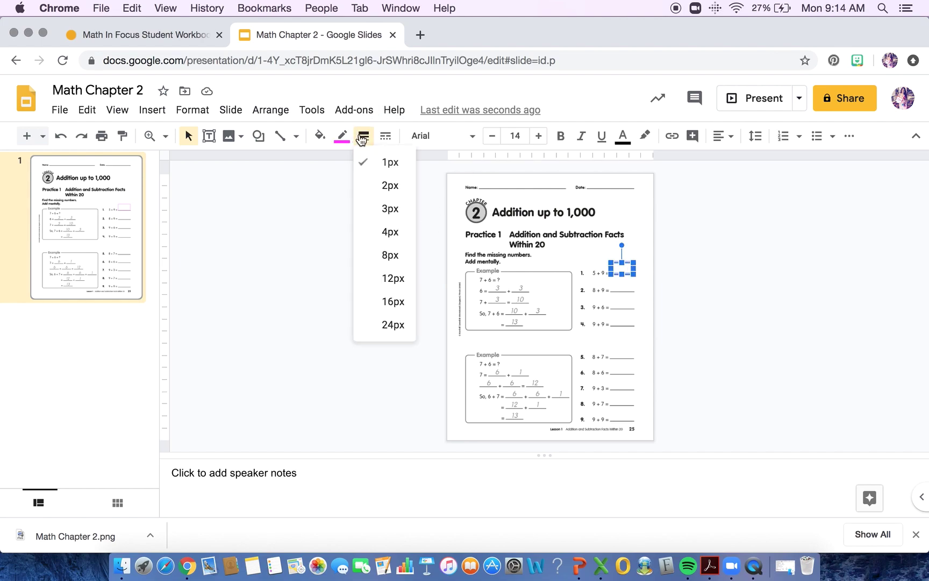
pyautogui.click(393, 209)
pyautogui.click(391, 252)
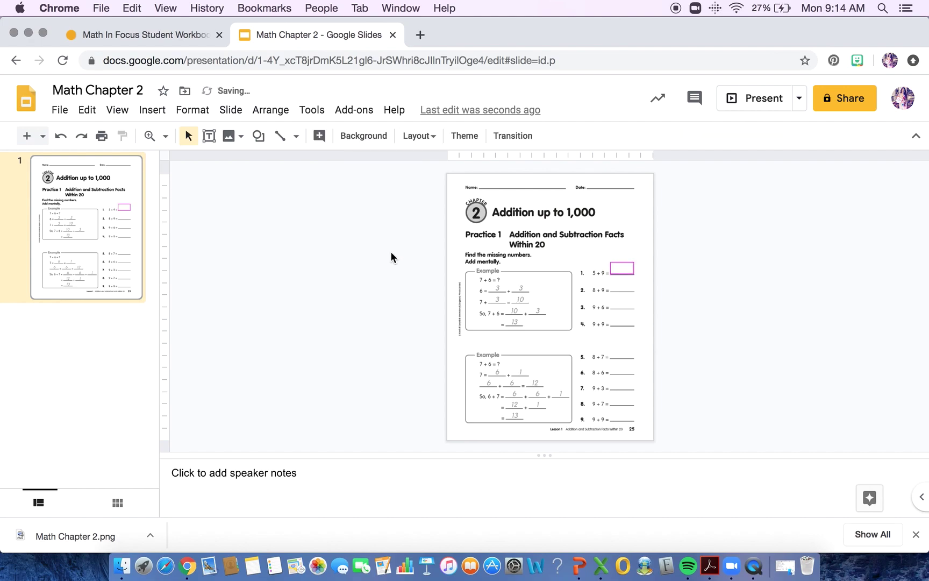
pyautogui.click(622, 263)
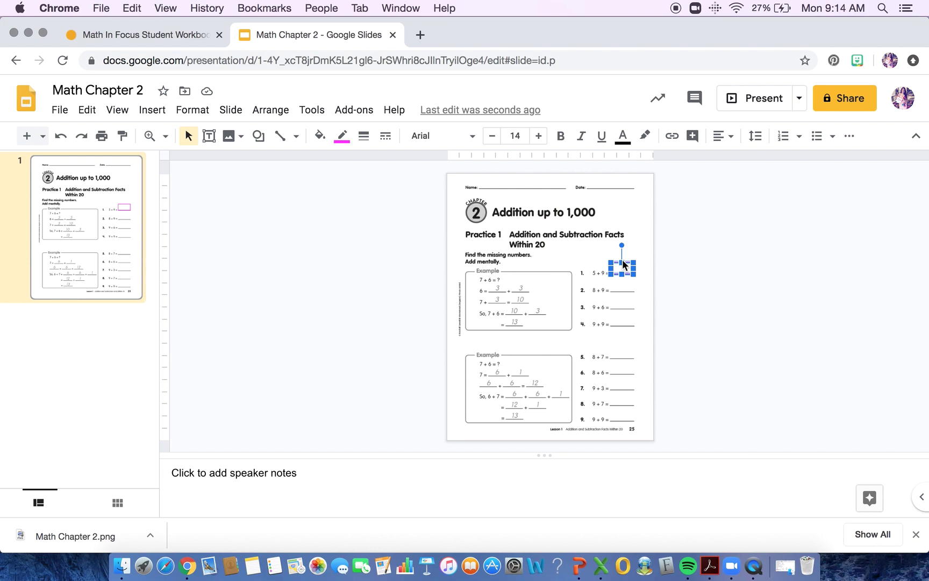
# Place magenta answer-box copies beside 8 + 7, 8 + 6, 9 + 3, 9 + 7 and 9 + 9.
pyautogui.moveTo(624, 263); pyautogui.dragTo(627, 317)
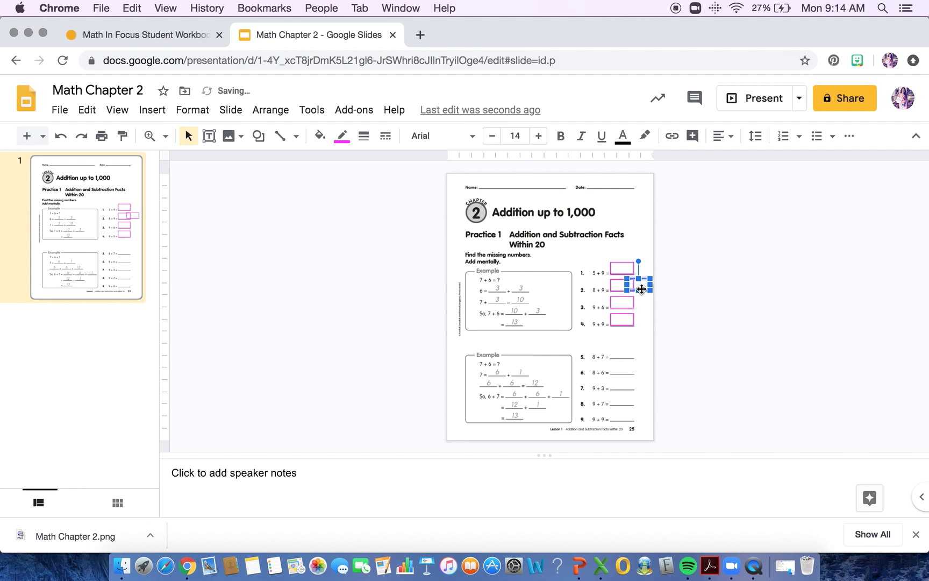
pyautogui.moveTo(643, 284); pyautogui.dragTo(623, 354)
pyautogui.press('super+v')
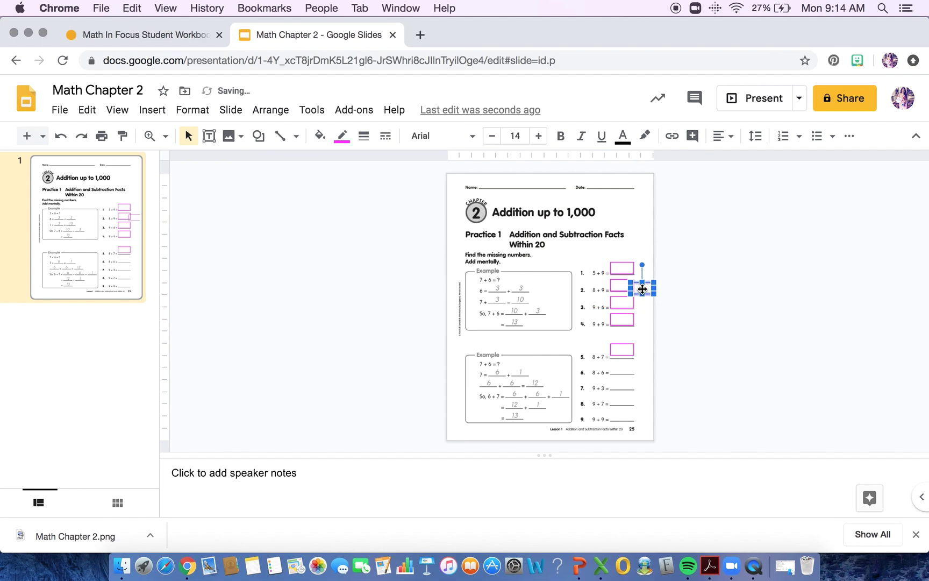
pyautogui.moveTo(643, 288); pyautogui.dragTo(623, 368)
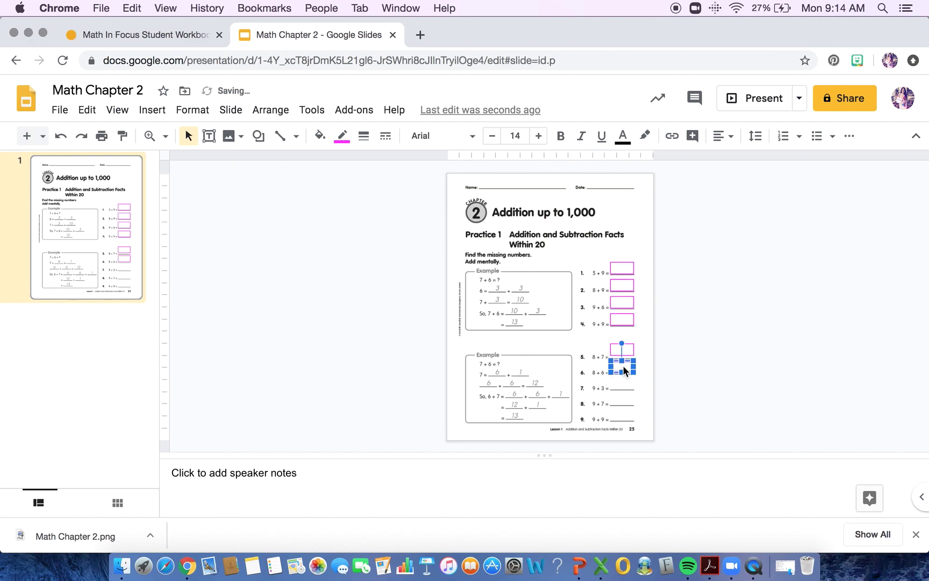
pyautogui.press('super+v')
pyautogui.moveTo(646, 292); pyautogui.dragTo(622, 384)
pyautogui.press('super+v')
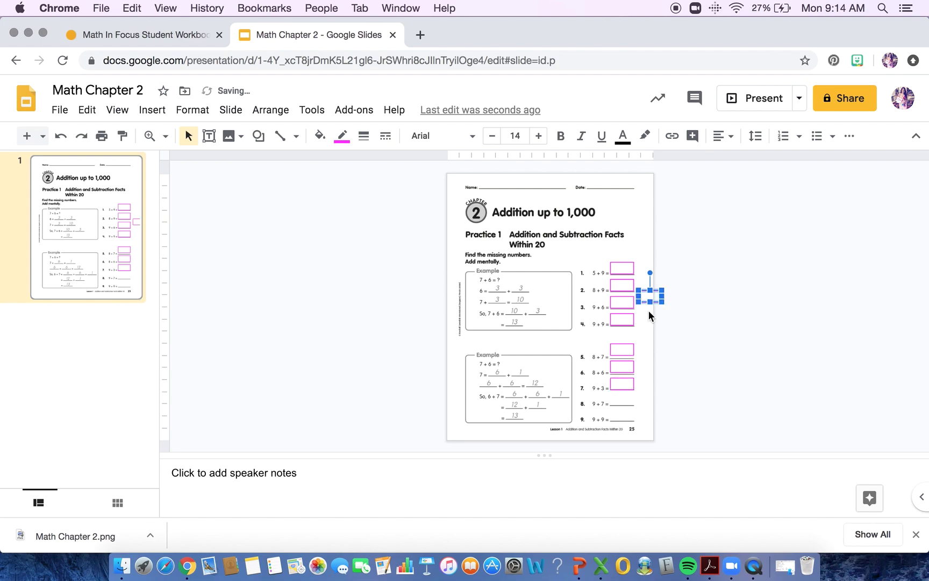
pyautogui.moveTo(652, 297); pyautogui.dragTo(626, 403)
pyautogui.press('super+v')
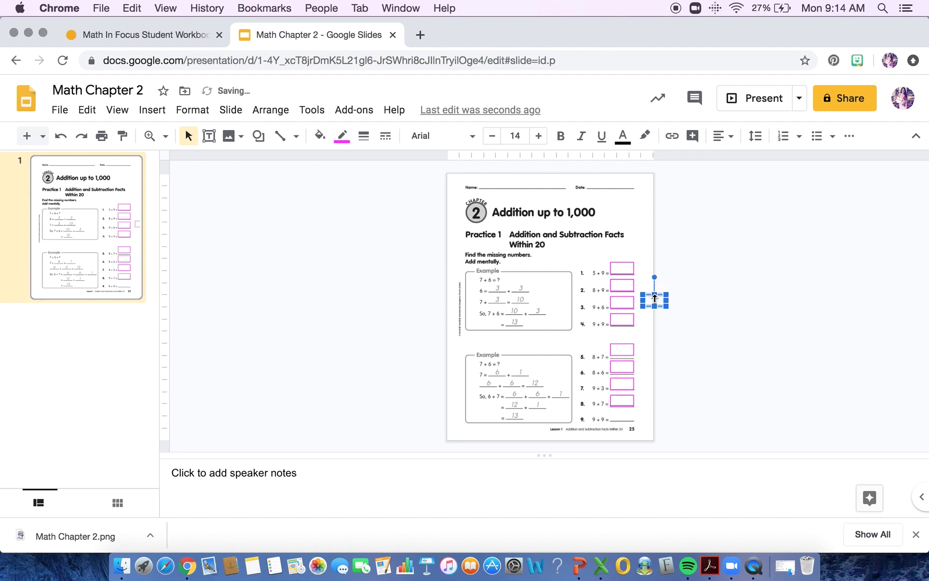
pyautogui.moveTo(652, 301); pyautogui.dragTo(624, 414)
pyautogui.moveTo(623, 413); pyautogui.dragTo(624, 414)
pyautogui.click(672, 353)
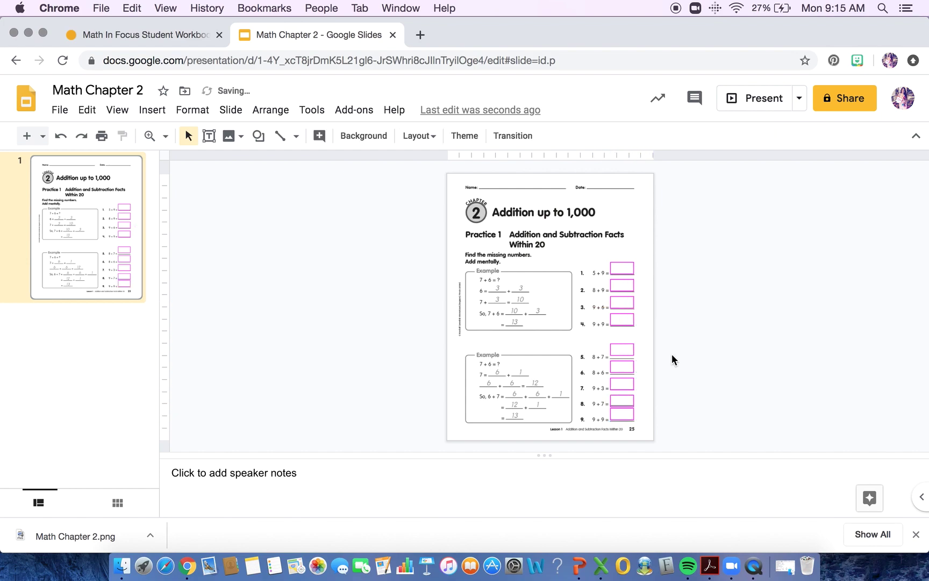